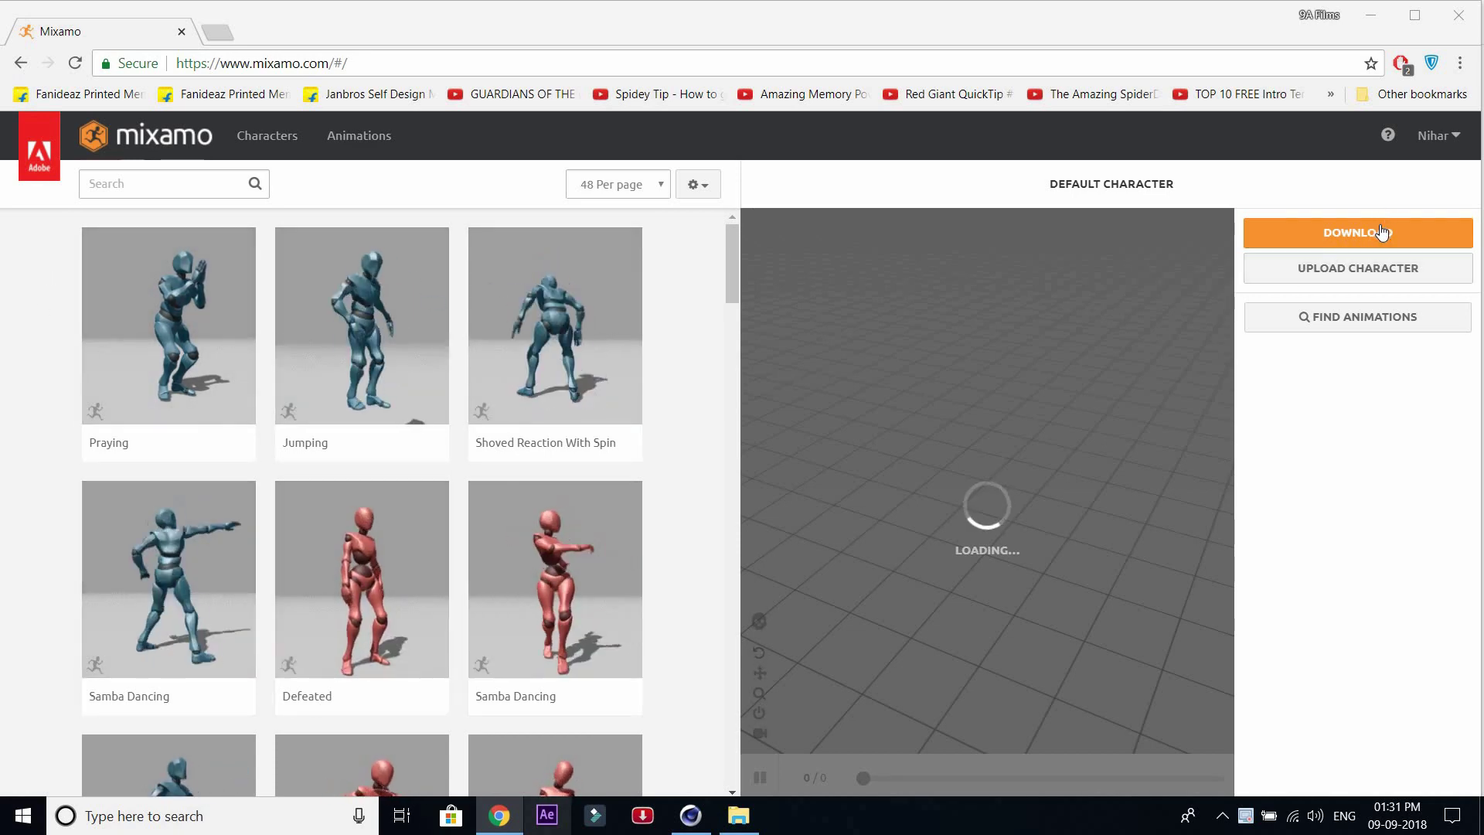
- Upload the Final character file from Downloads (E:) > My Face > Base > Final Model
left_click(1366, 270)
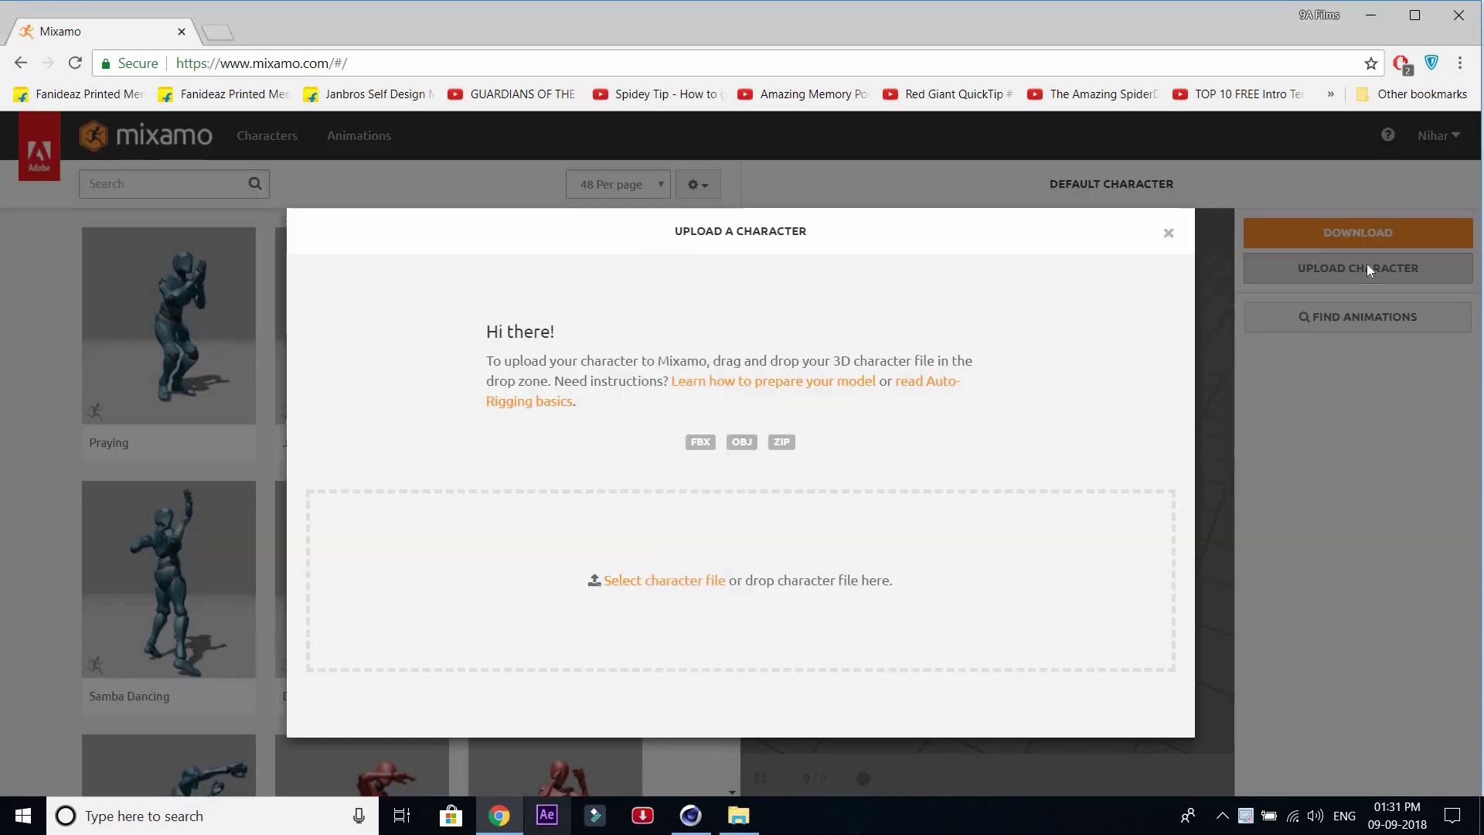
left_click(679, 580)
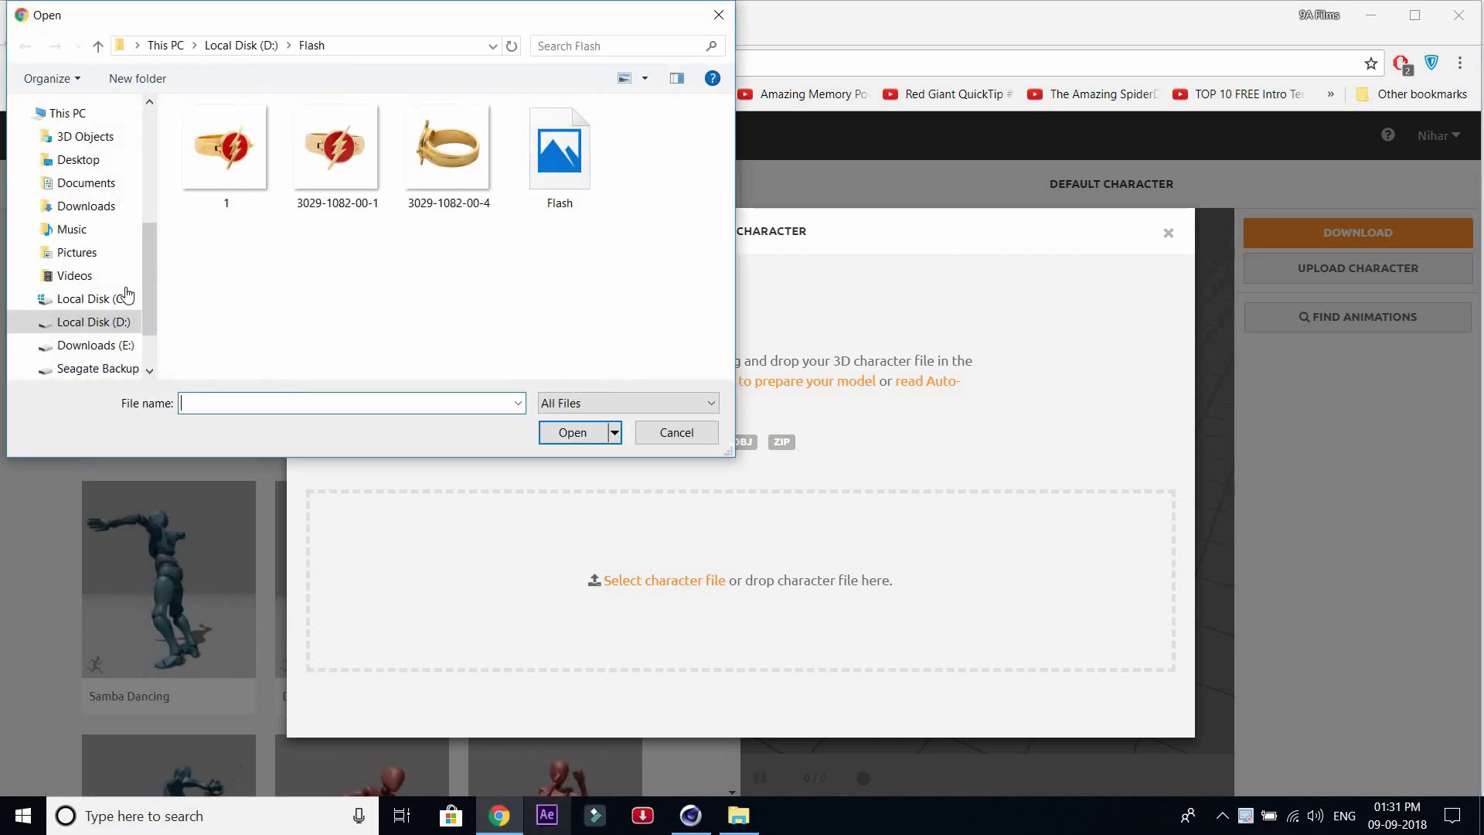
left_click(97, 345)
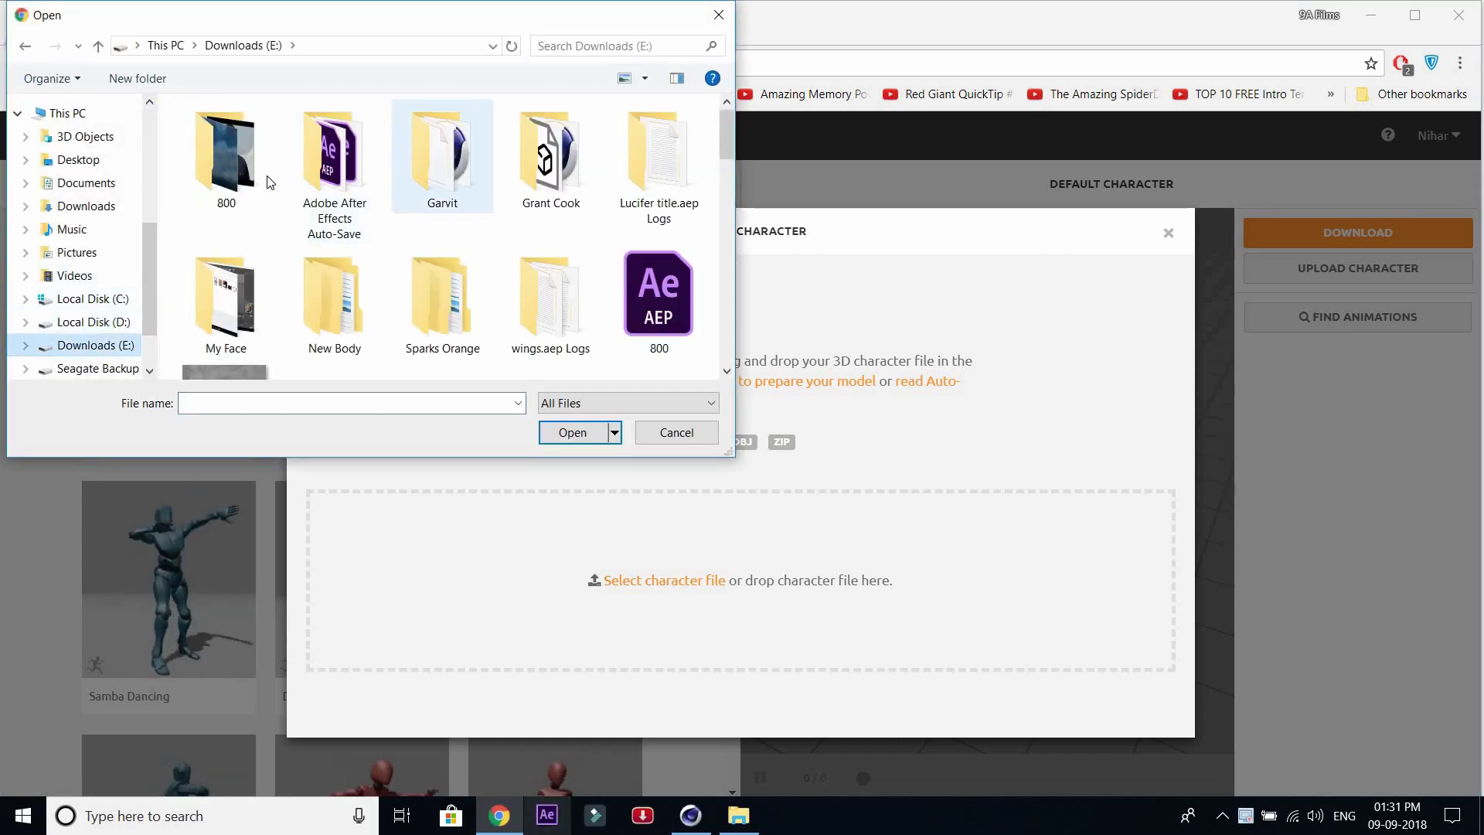
left_click(241, 291)
key("Return")
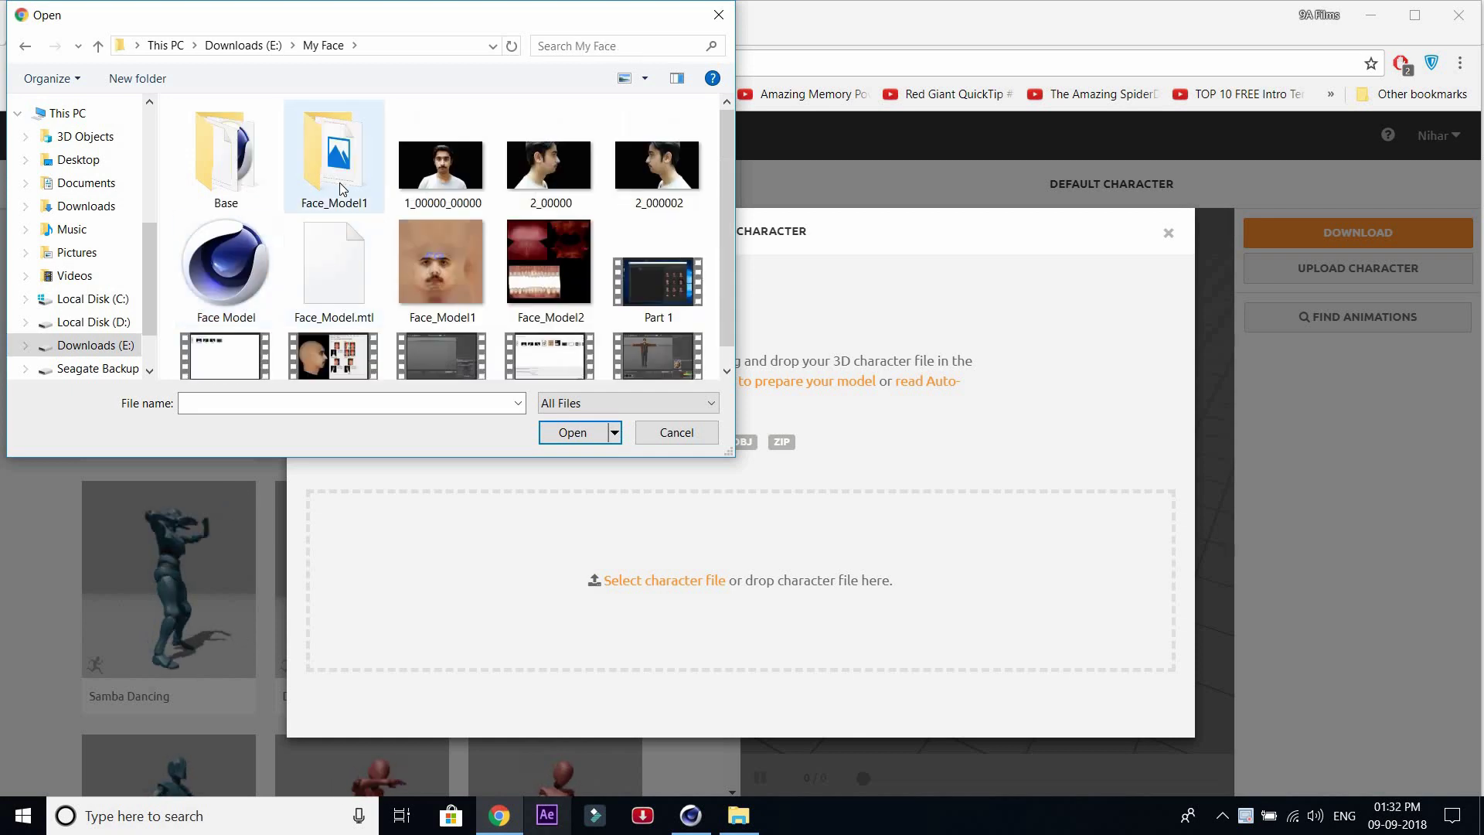
double_click(248, 174)
double_click(241, 171)
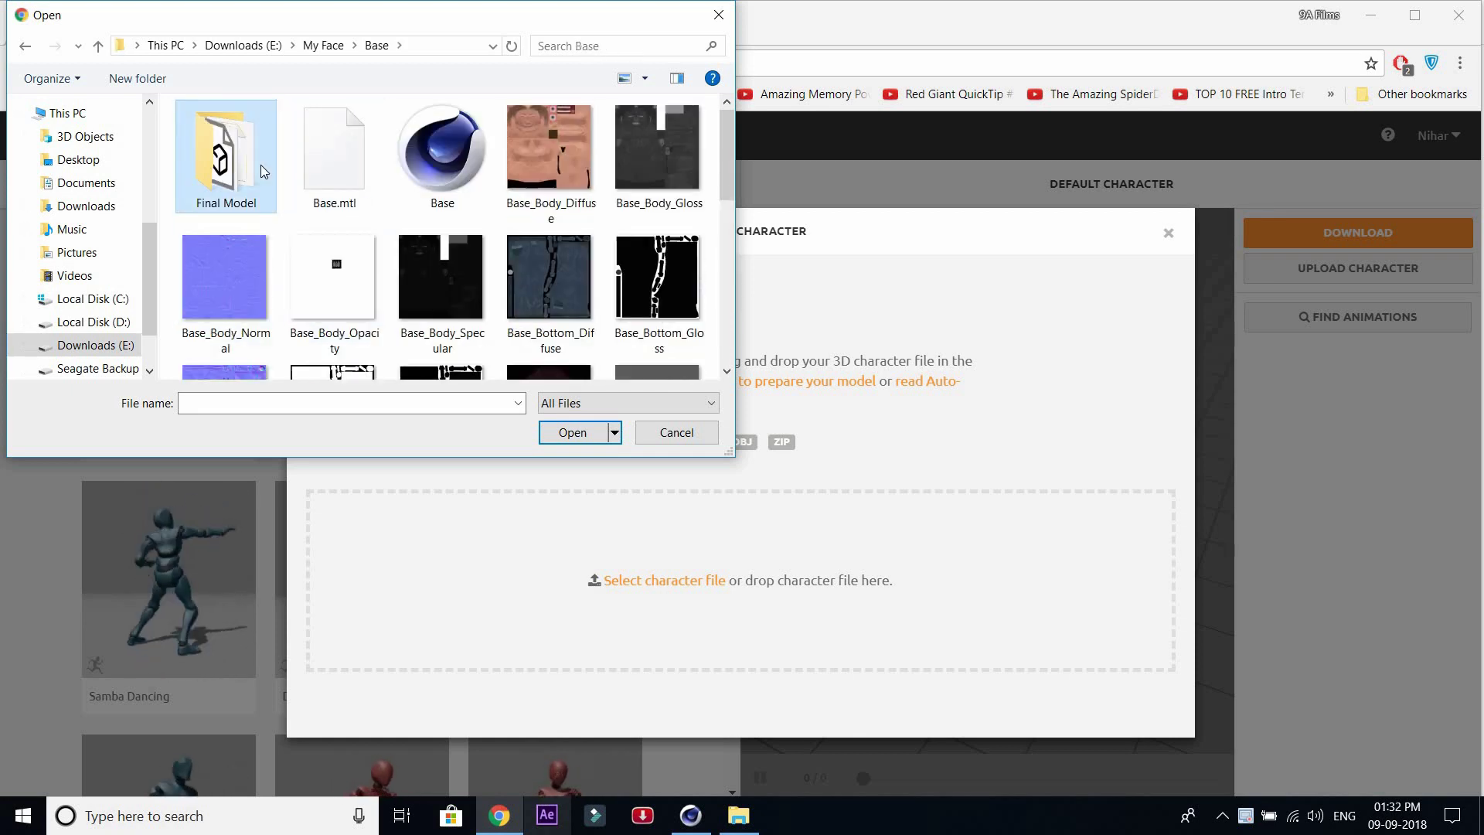
double_click(222, 155)
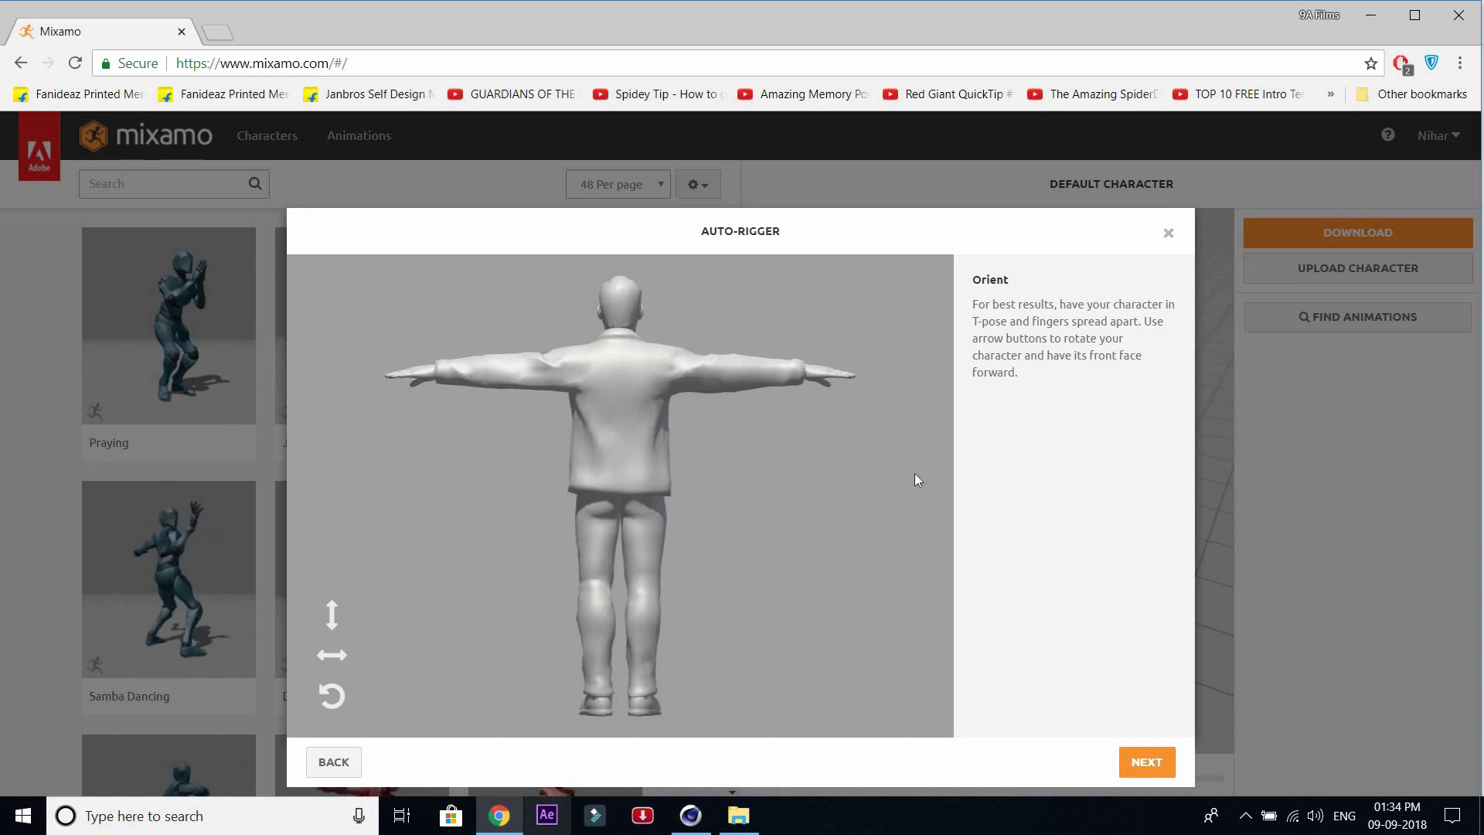
- Turn the character to face front and place the chin, wrist, elbow, knee and groin markers
left_click(346, 657)
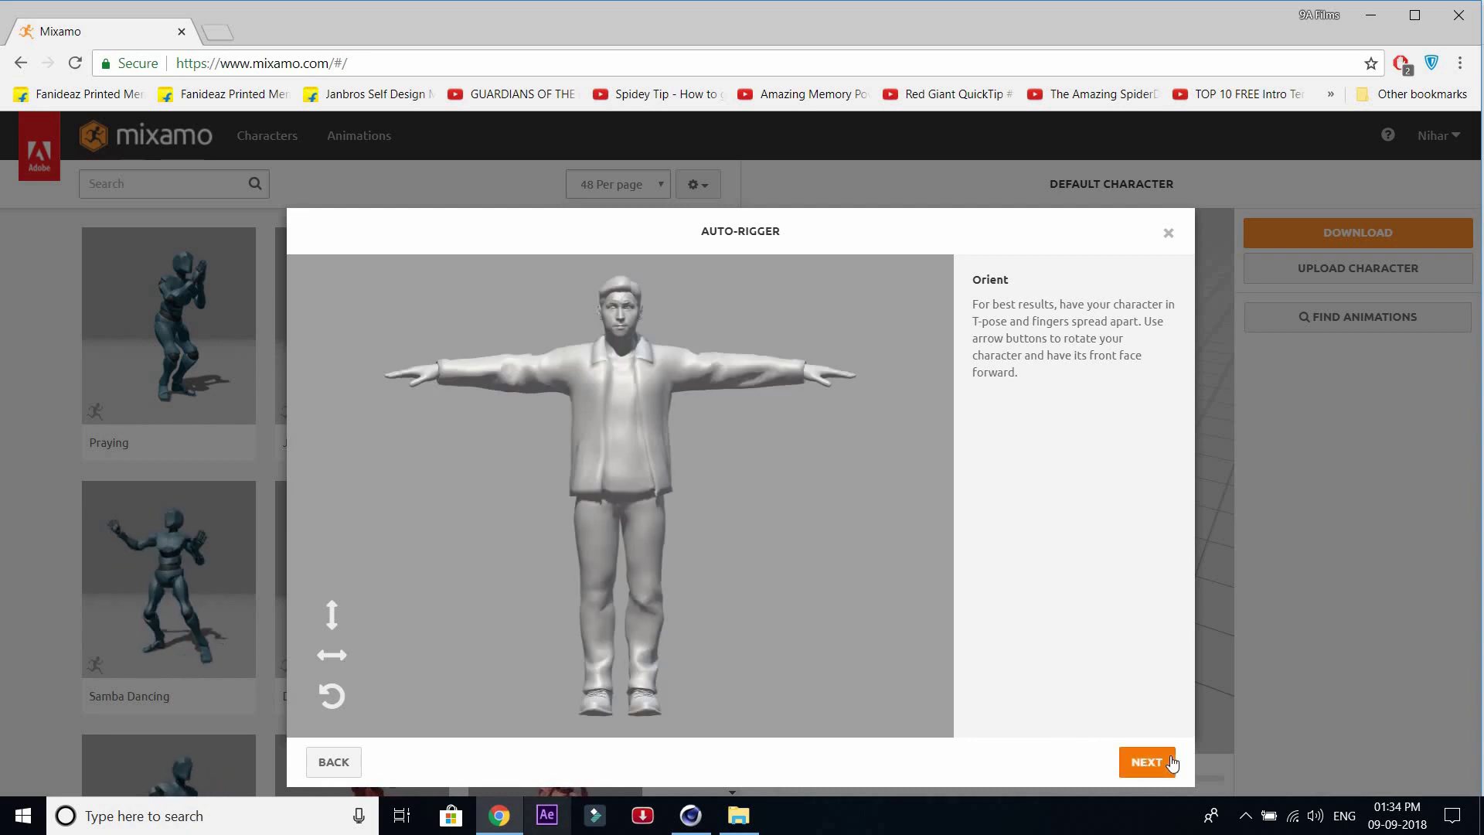
left_click(1146, 762)
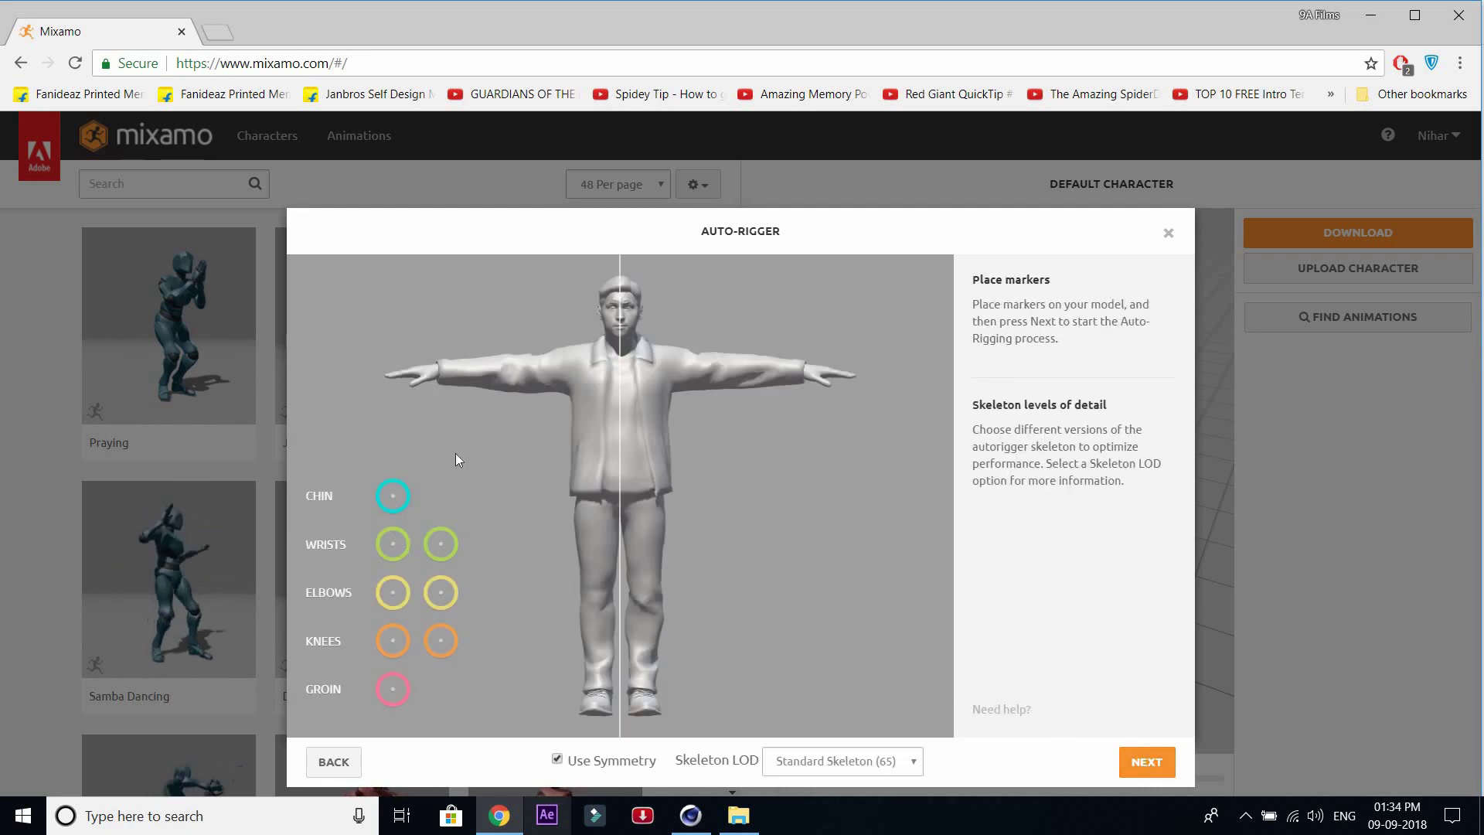
left_click_drag(392, 495, 621, 335)
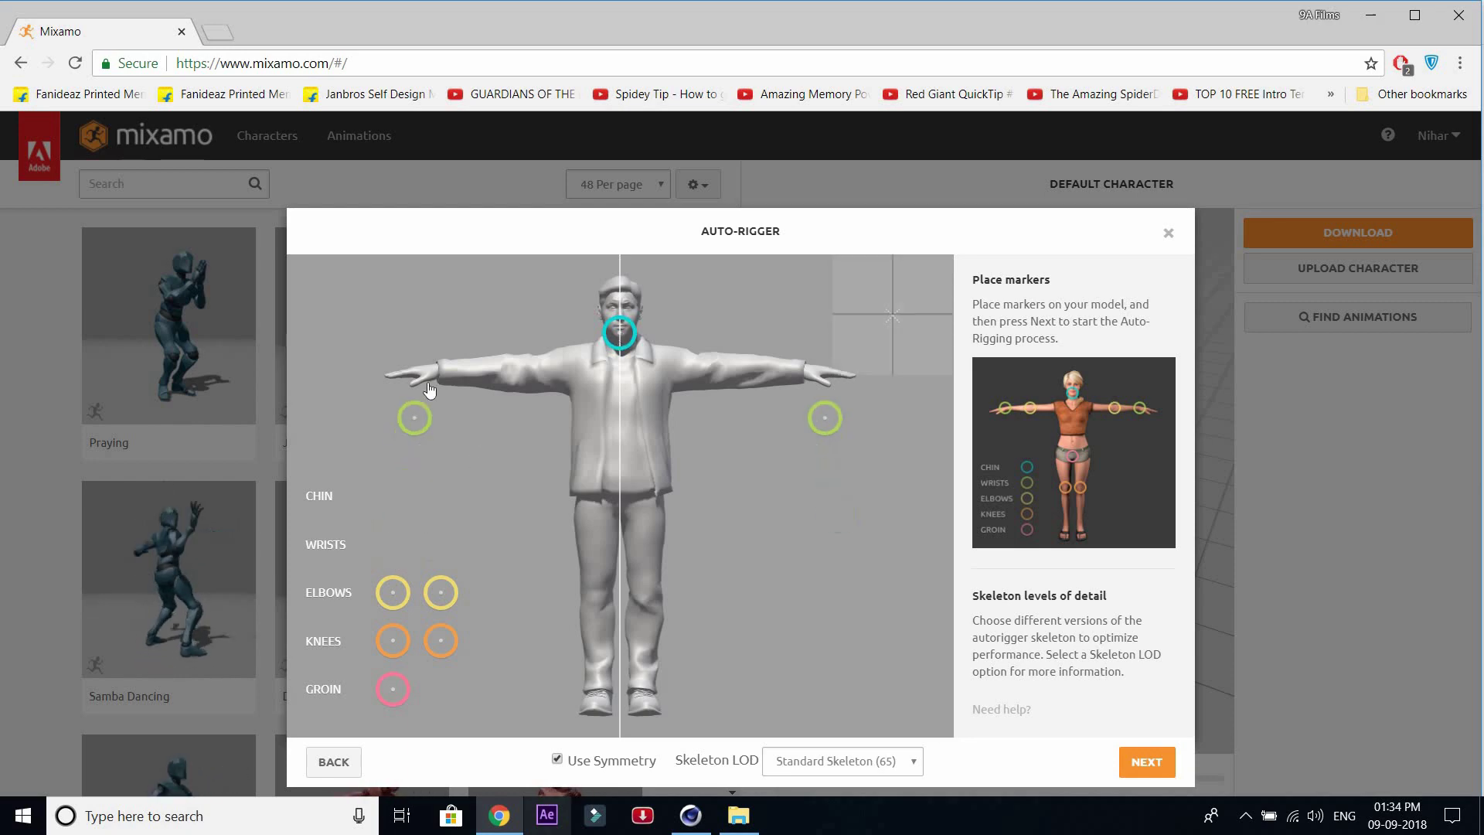
left_click_drag(392, 543, 429, 378)
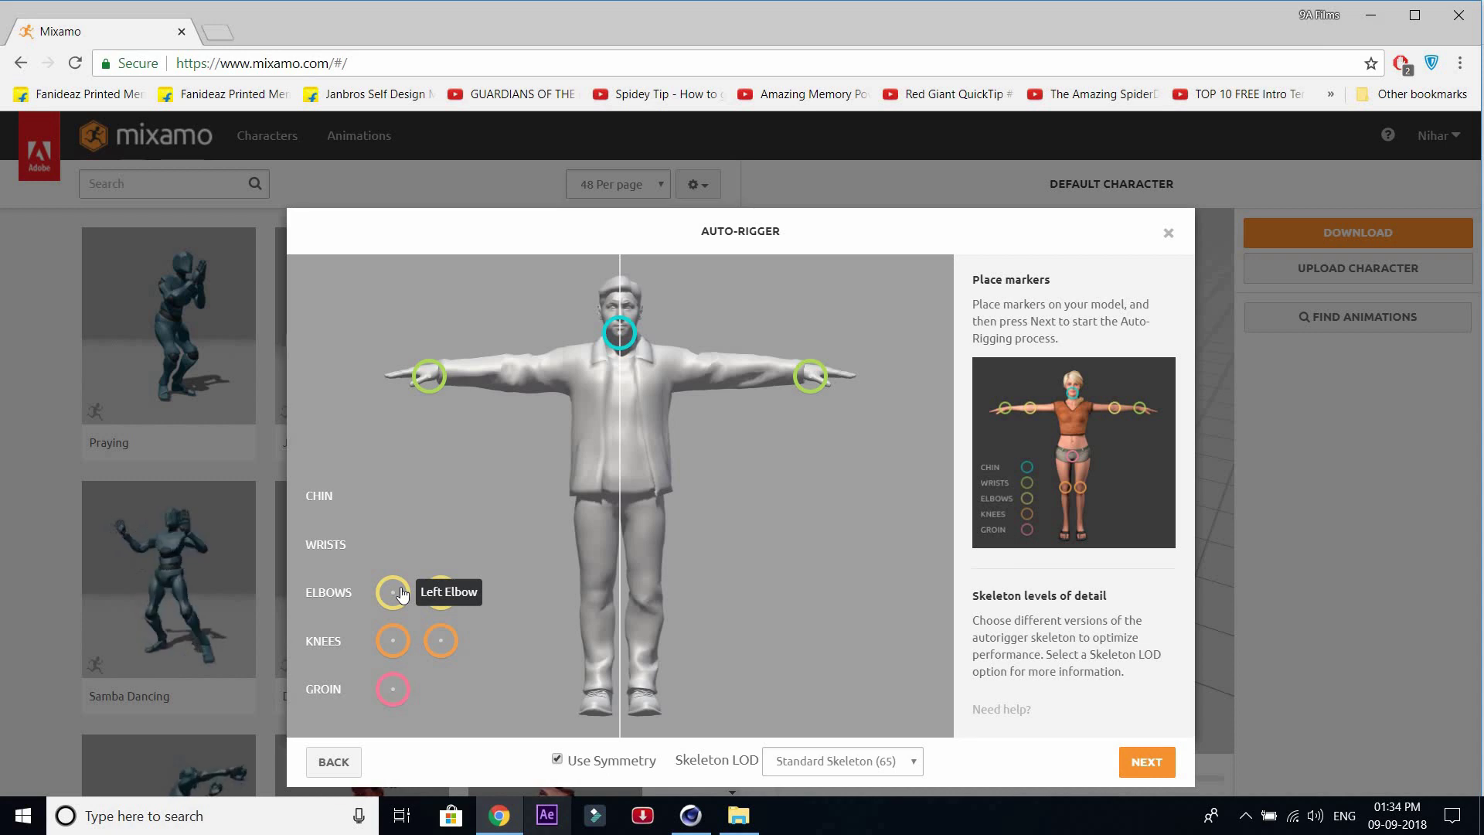
left_click_drag(394, 593, 516, 374)
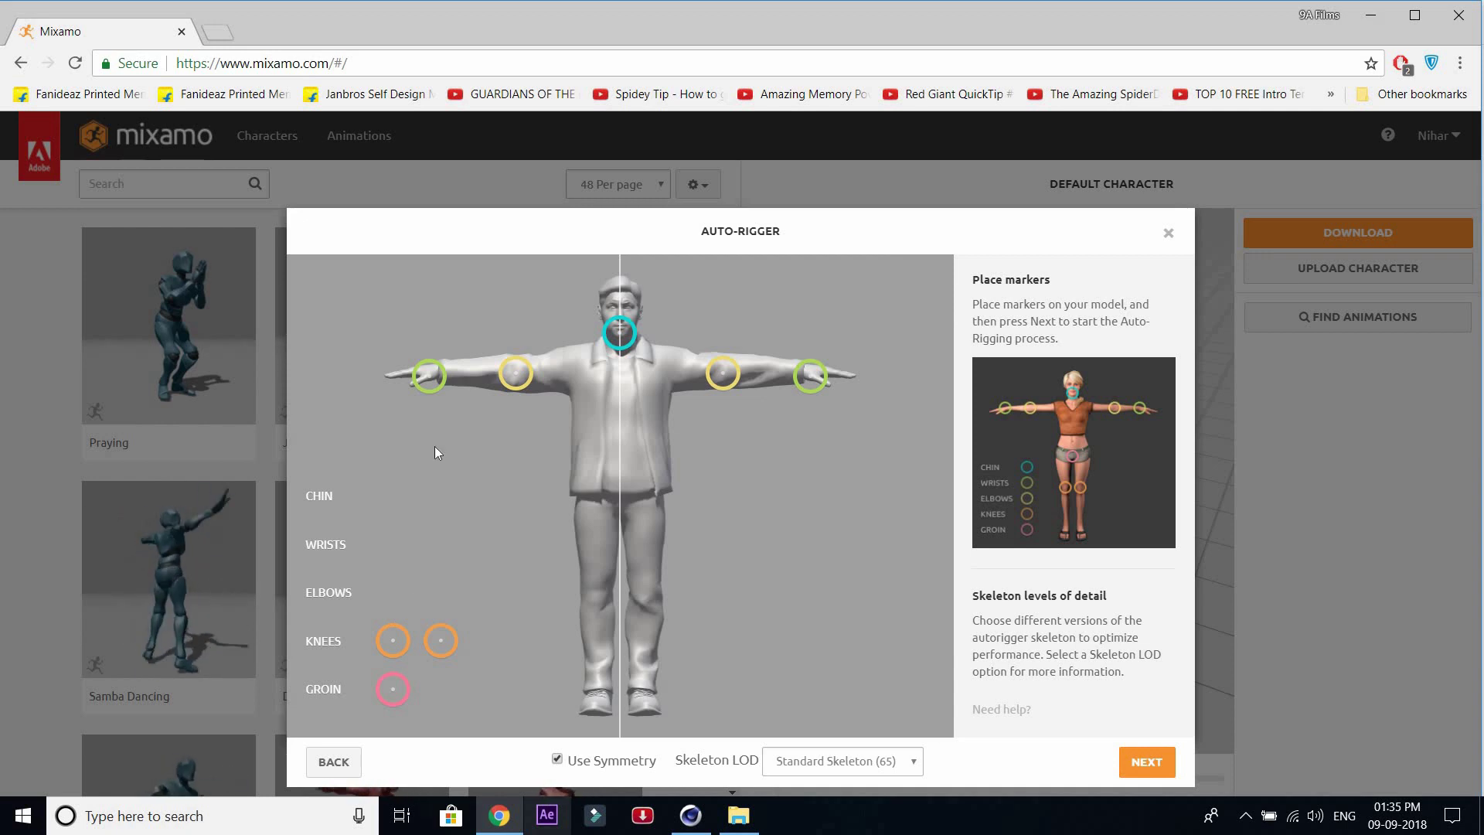
left_click_drag(393, 641, 598, 595)
left_click_drag(393, 688, 619, 510)
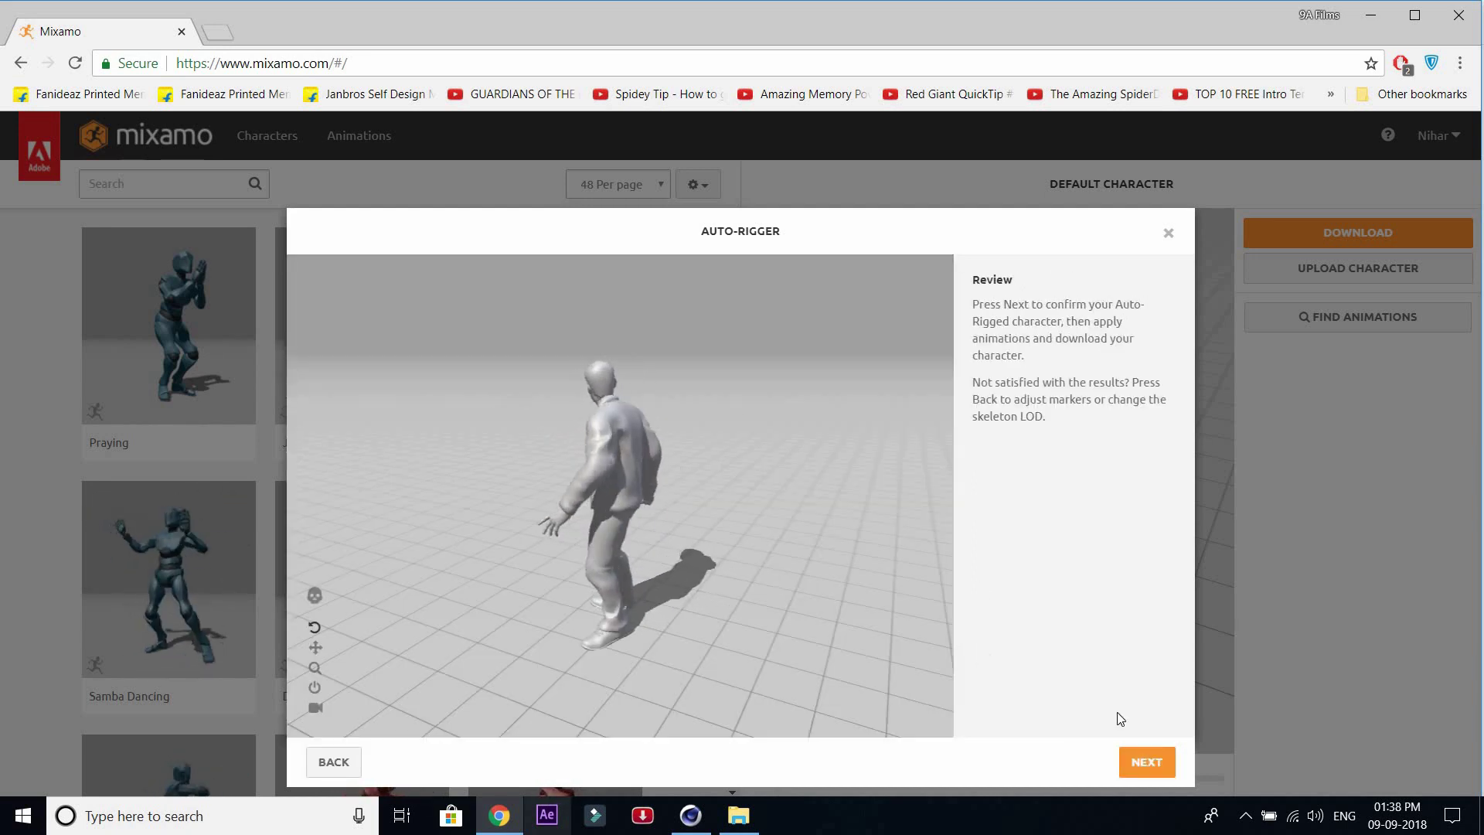
- Confirm the rig, apply Aerial Evade, and download Aerial Evade.fbx, checking its progress
left_click(1156, 765)
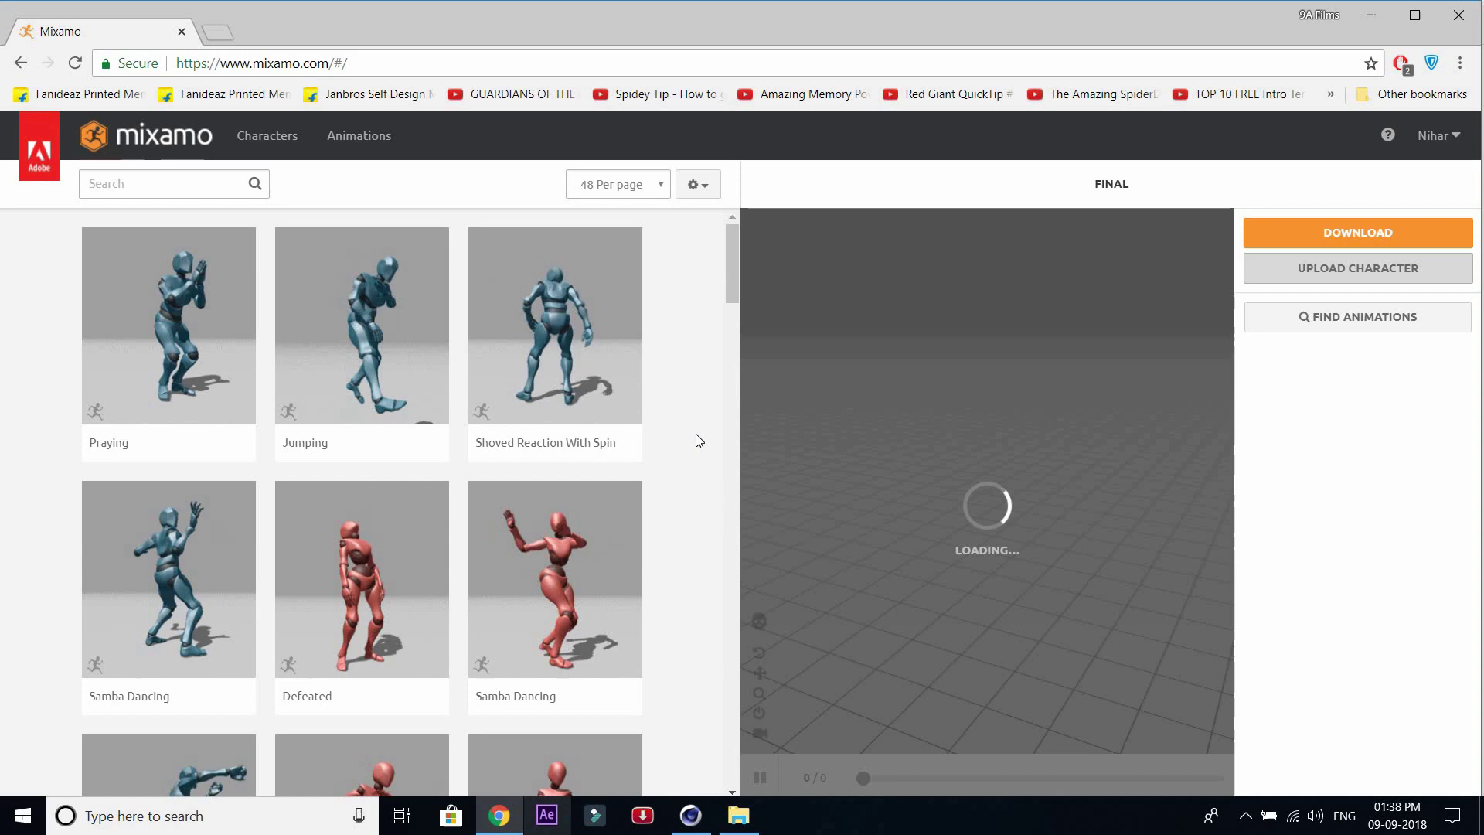
scroll(694, 429, "down", 2)
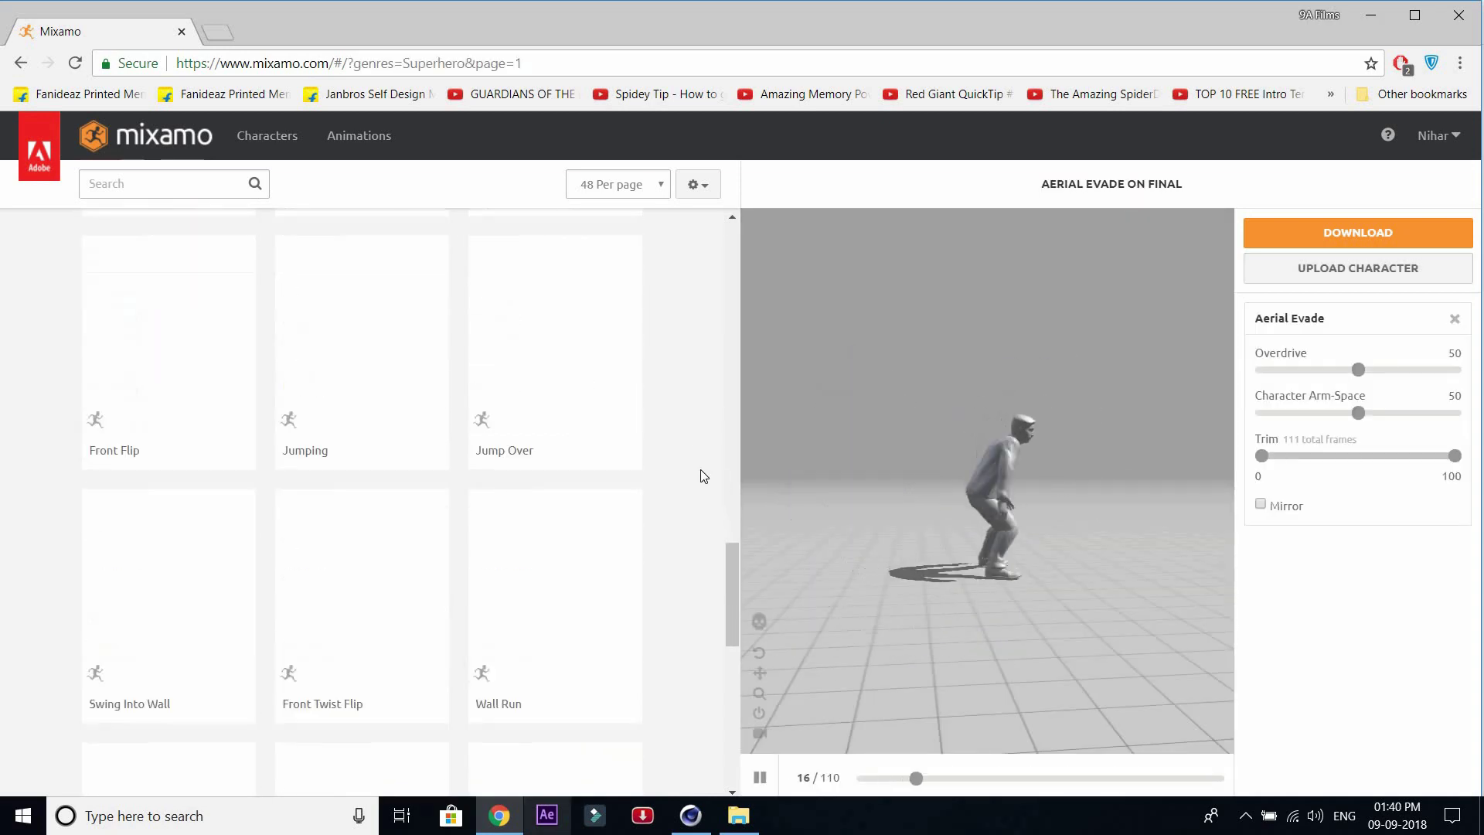
scroll(699, 479, "down", 3)
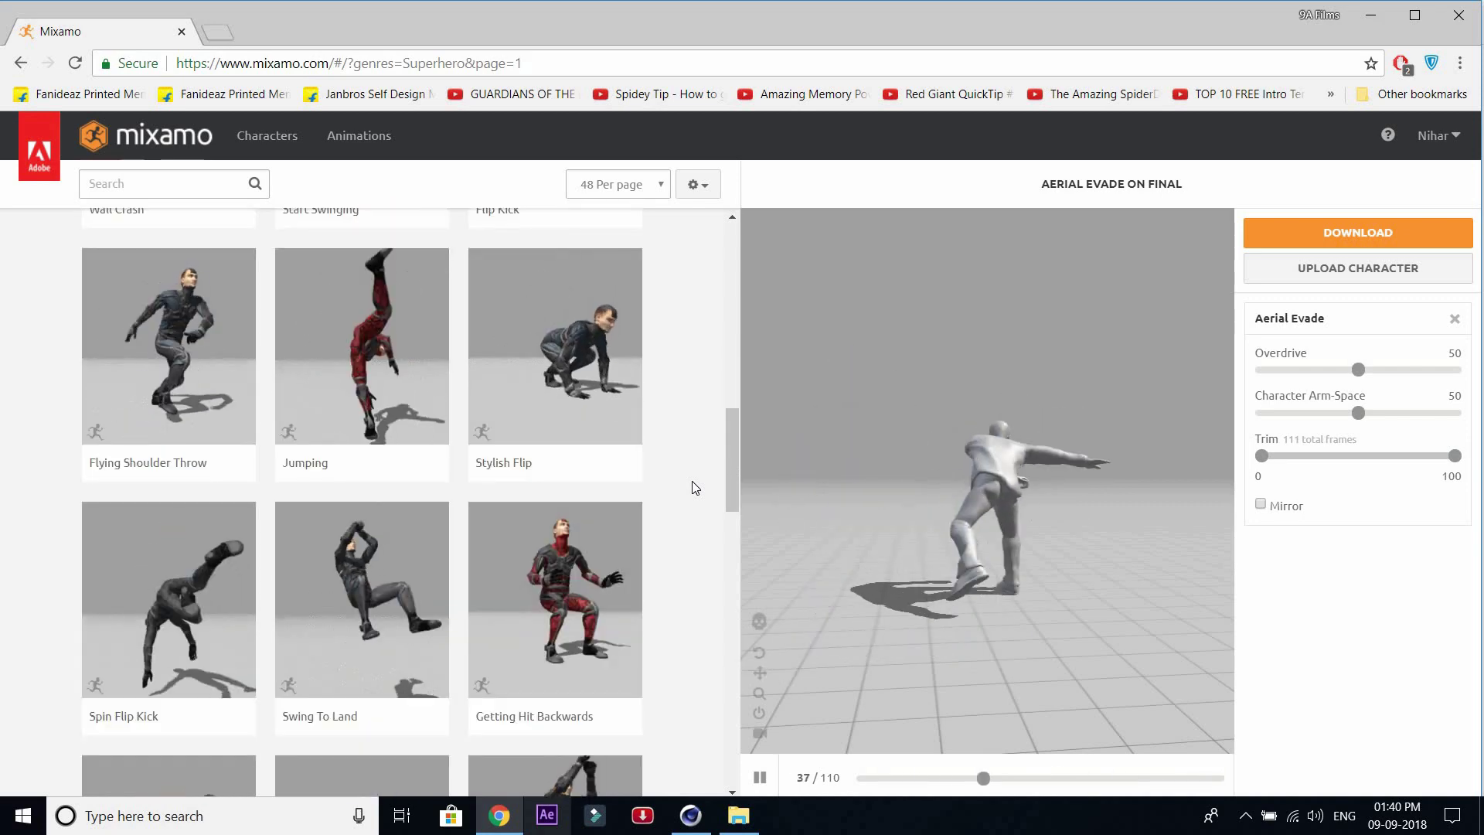
scroll(694, 490, "down", 2)
scroll(694, 495, "down", 5)
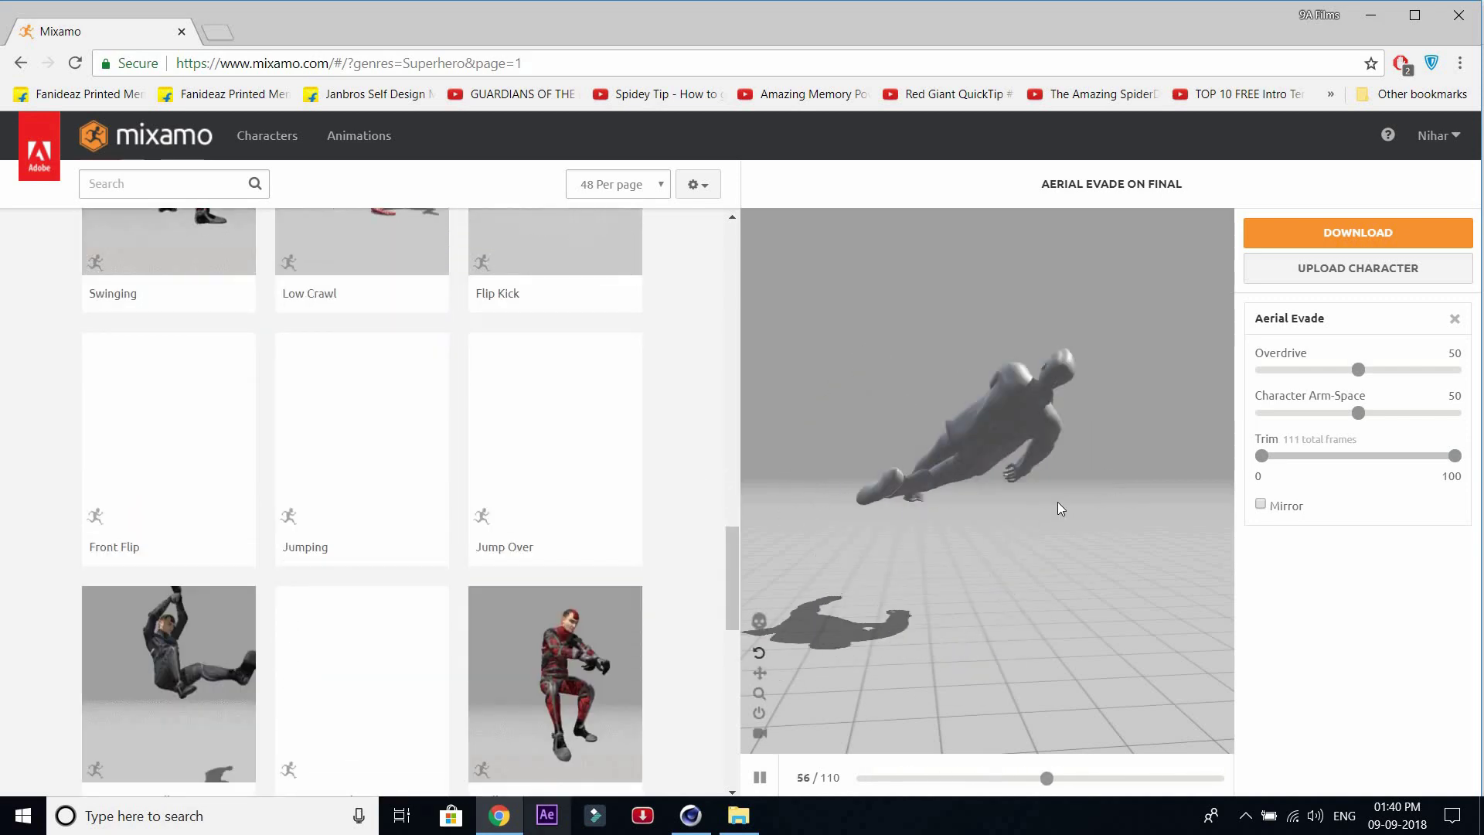
left_click(1345, 232)
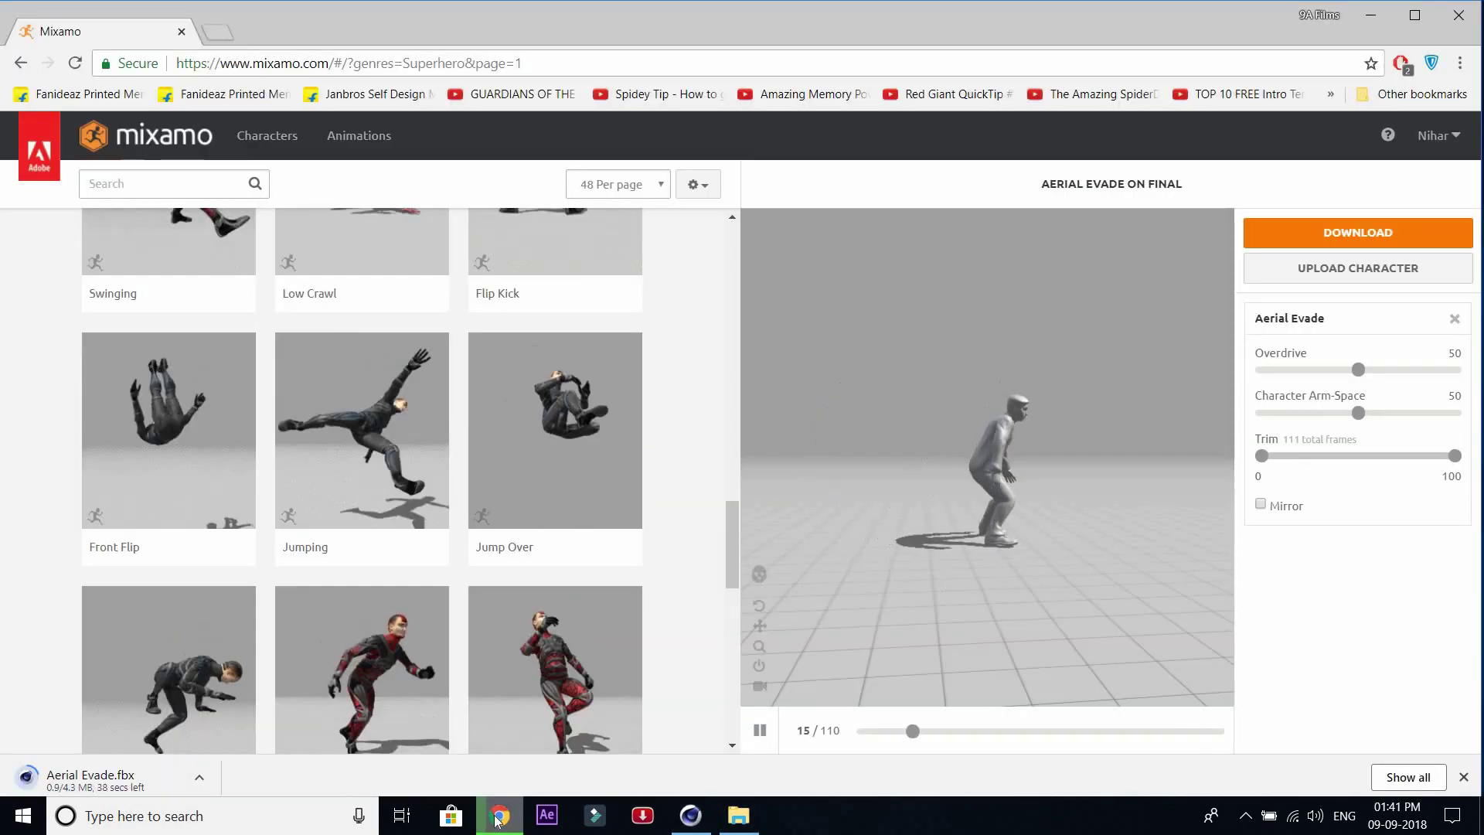
left_click(1391, 776)
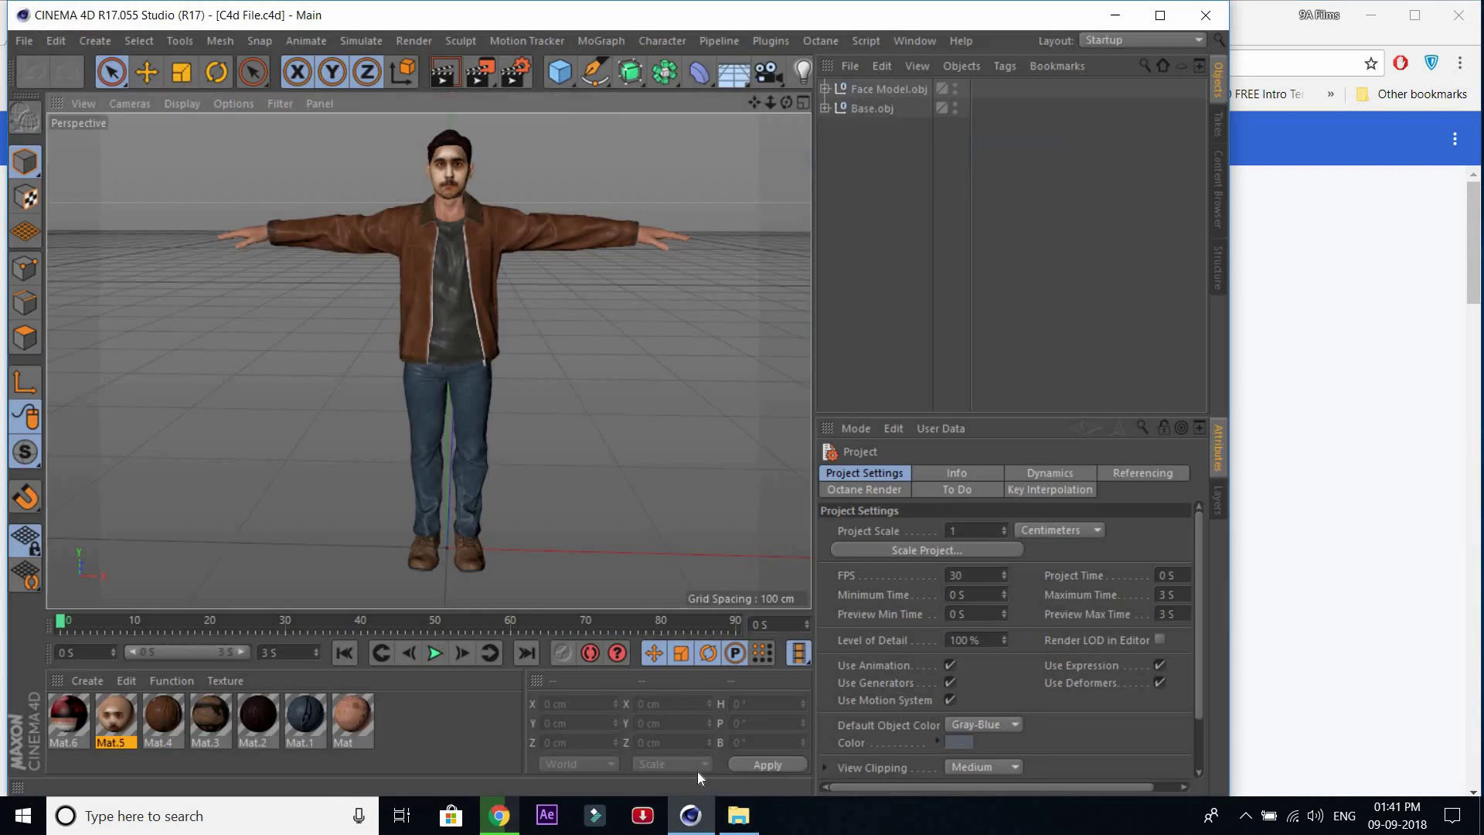
- Merge Aerial Evade.fbx from Downloads into the Cinema 4D scene with default FBX import settings
left_click(701, 777)
left_click(15, 33)
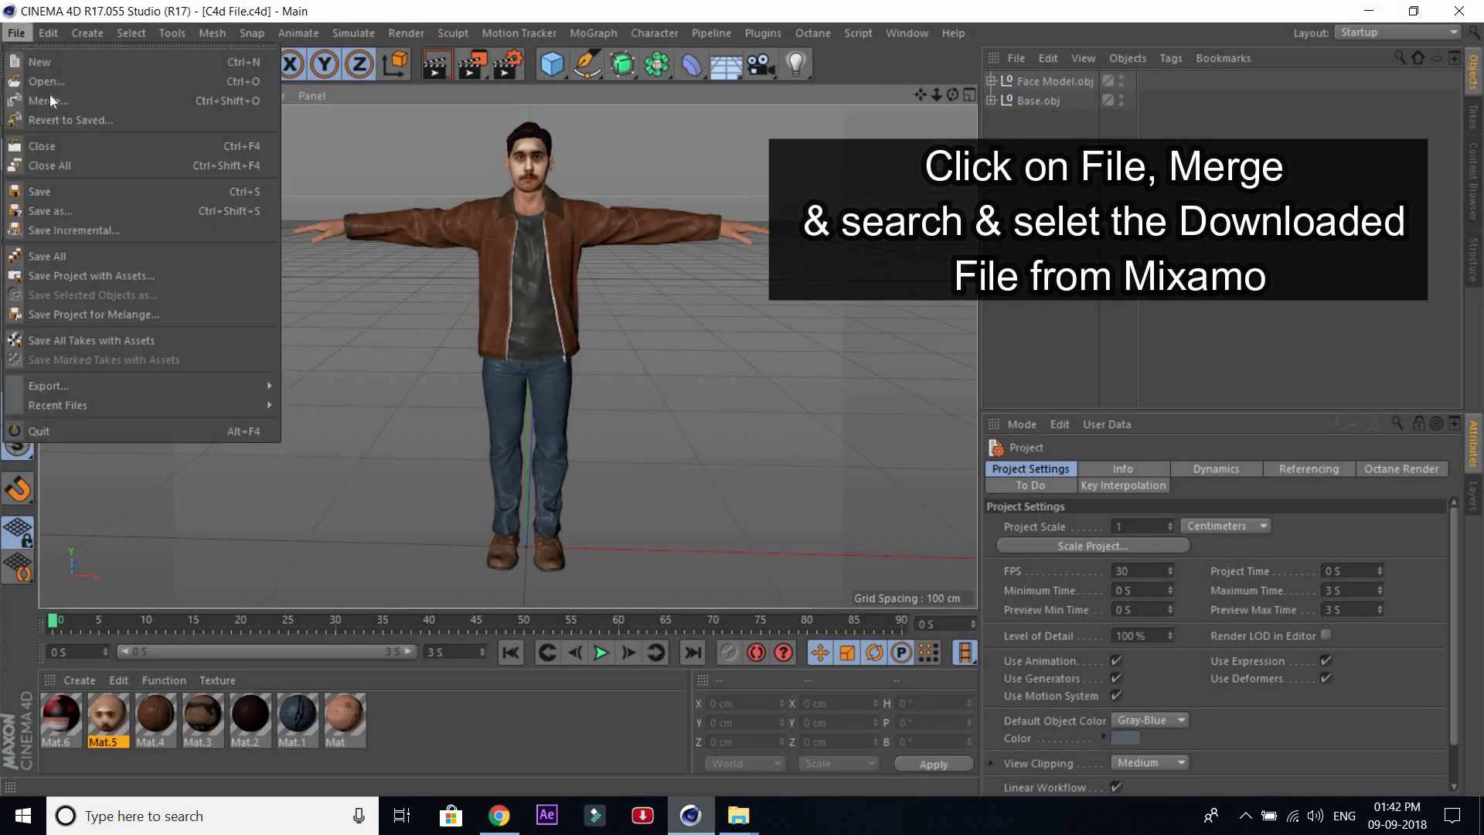
left_click(58, 100)
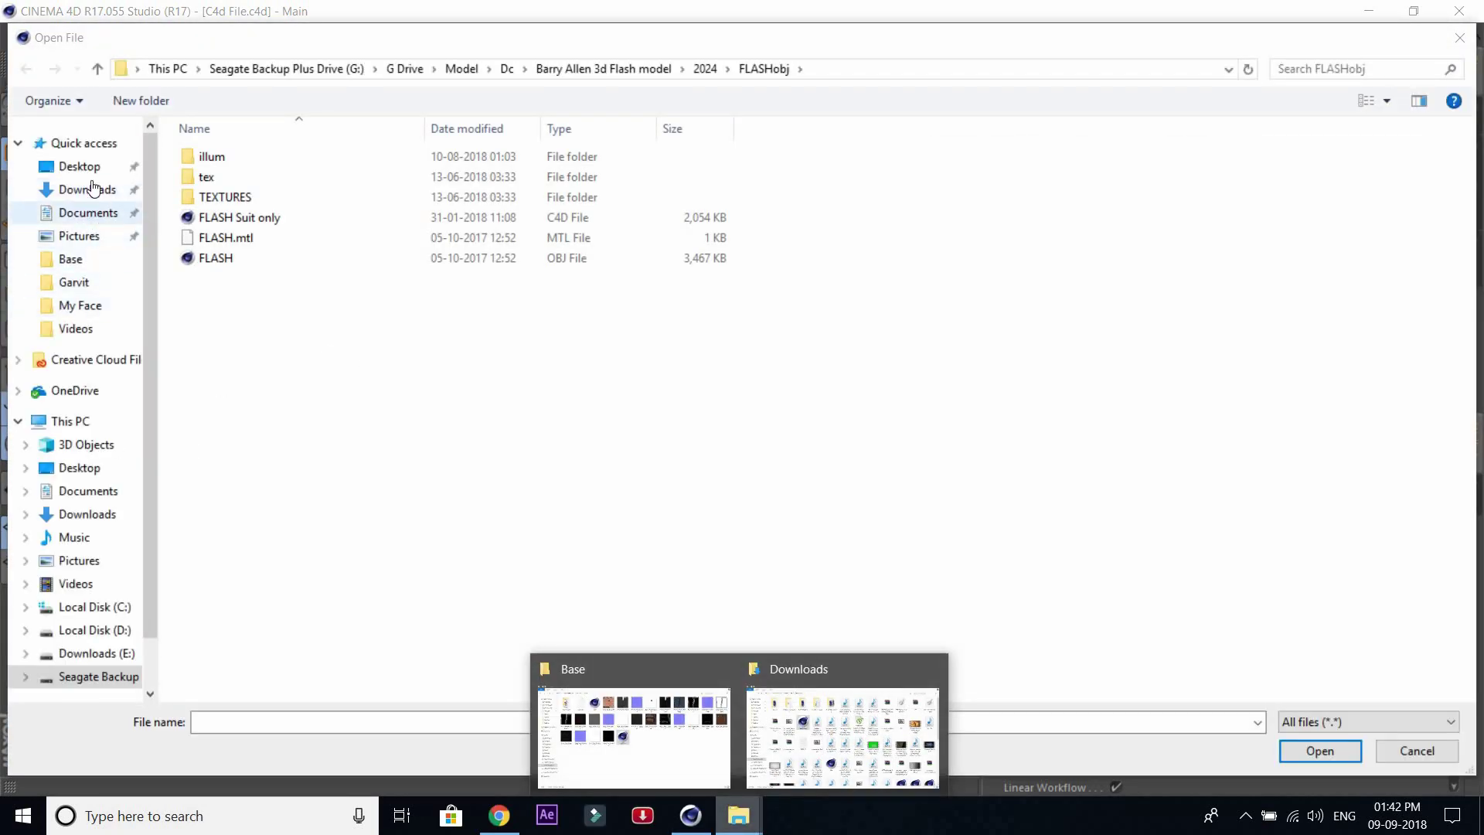
left_click(93, 188)
left_click(425, 323)
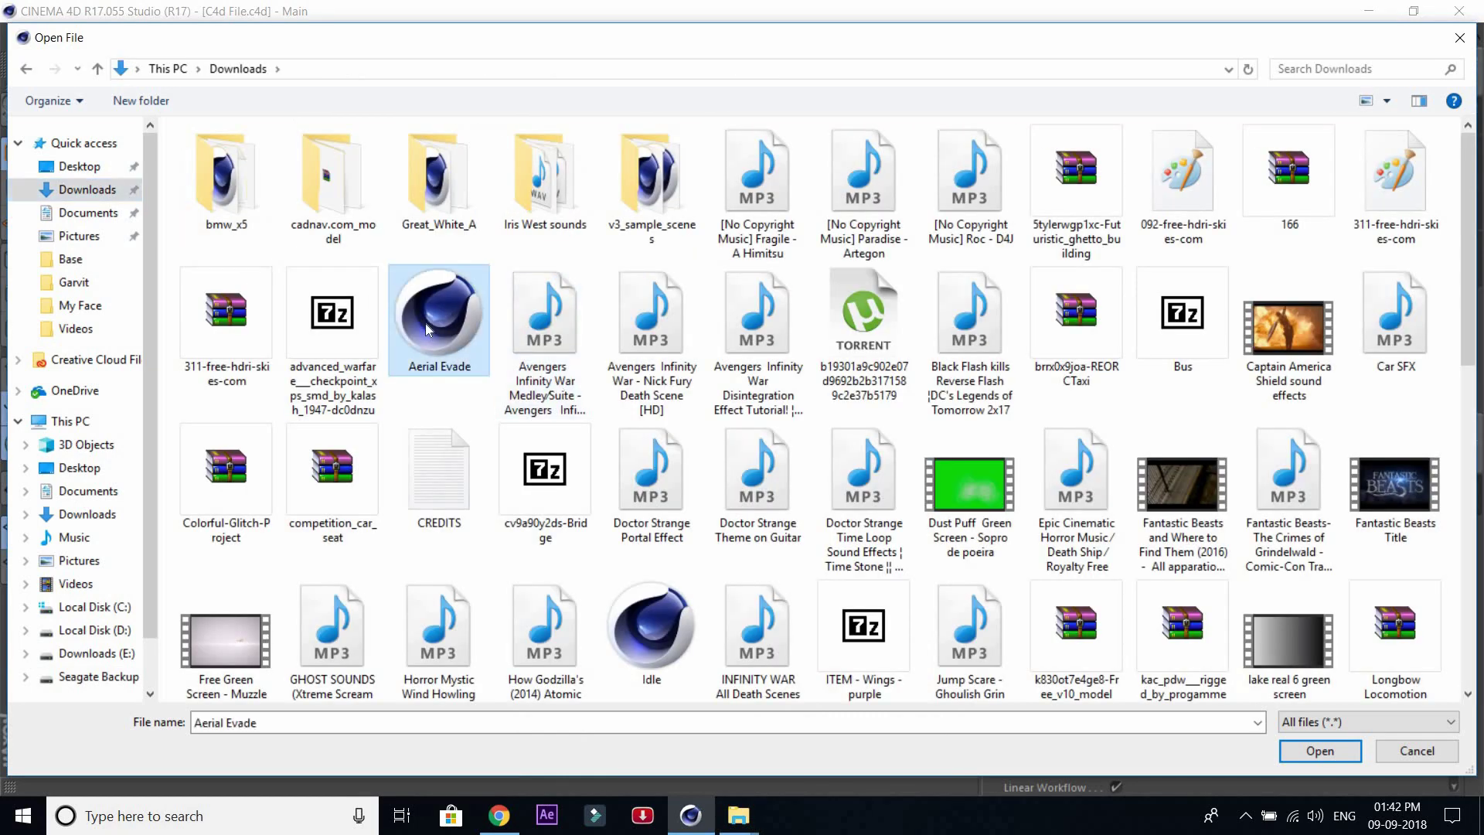
double_click(425, 323)
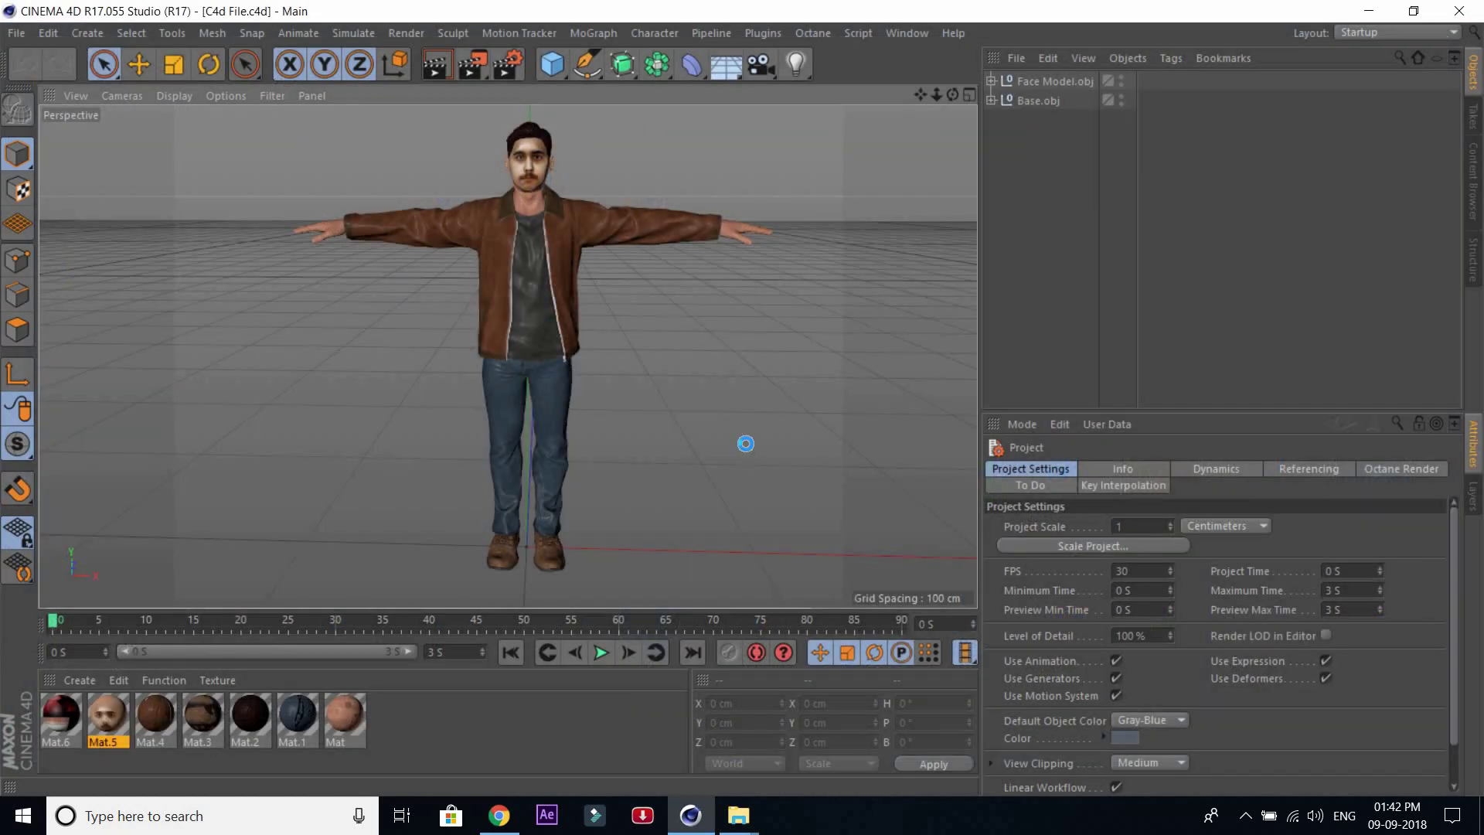
left_click(715, 640)
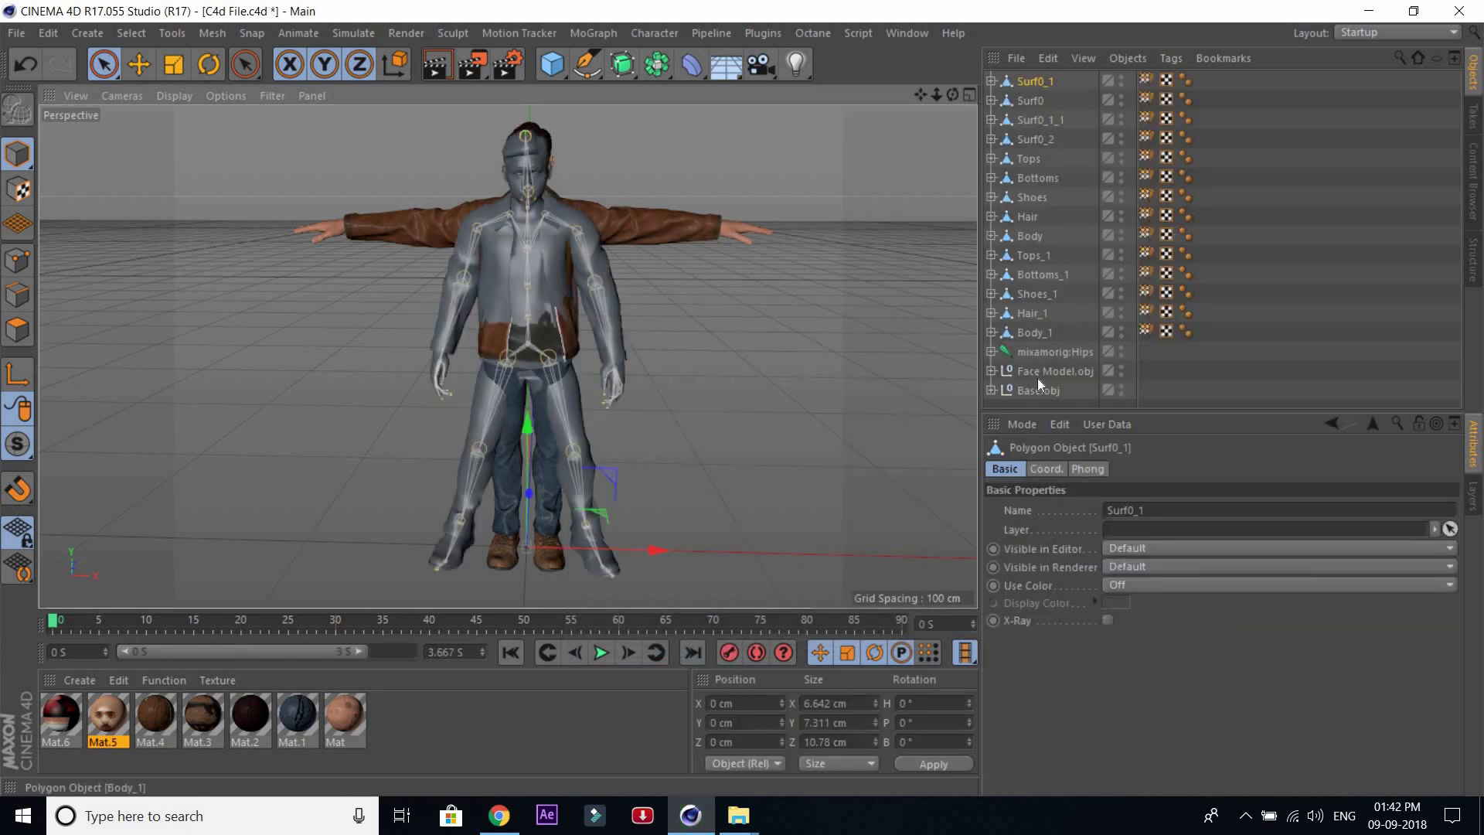
- Hide Face Model.obj and Base.obj by setting their visibility dots to red
left_click(1120, 378)
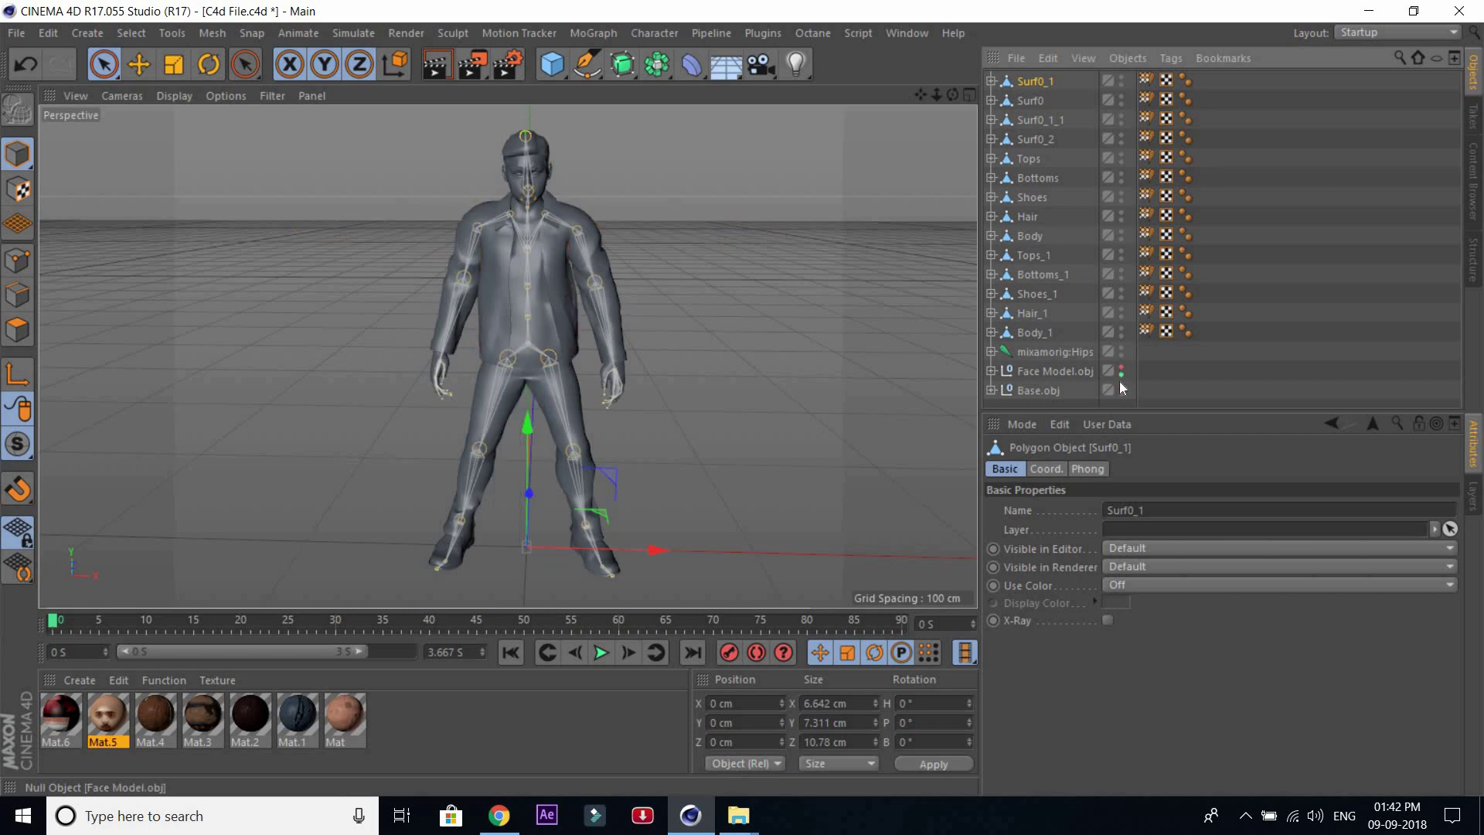
left_click(1121, 394)
left_click(1220, 349)
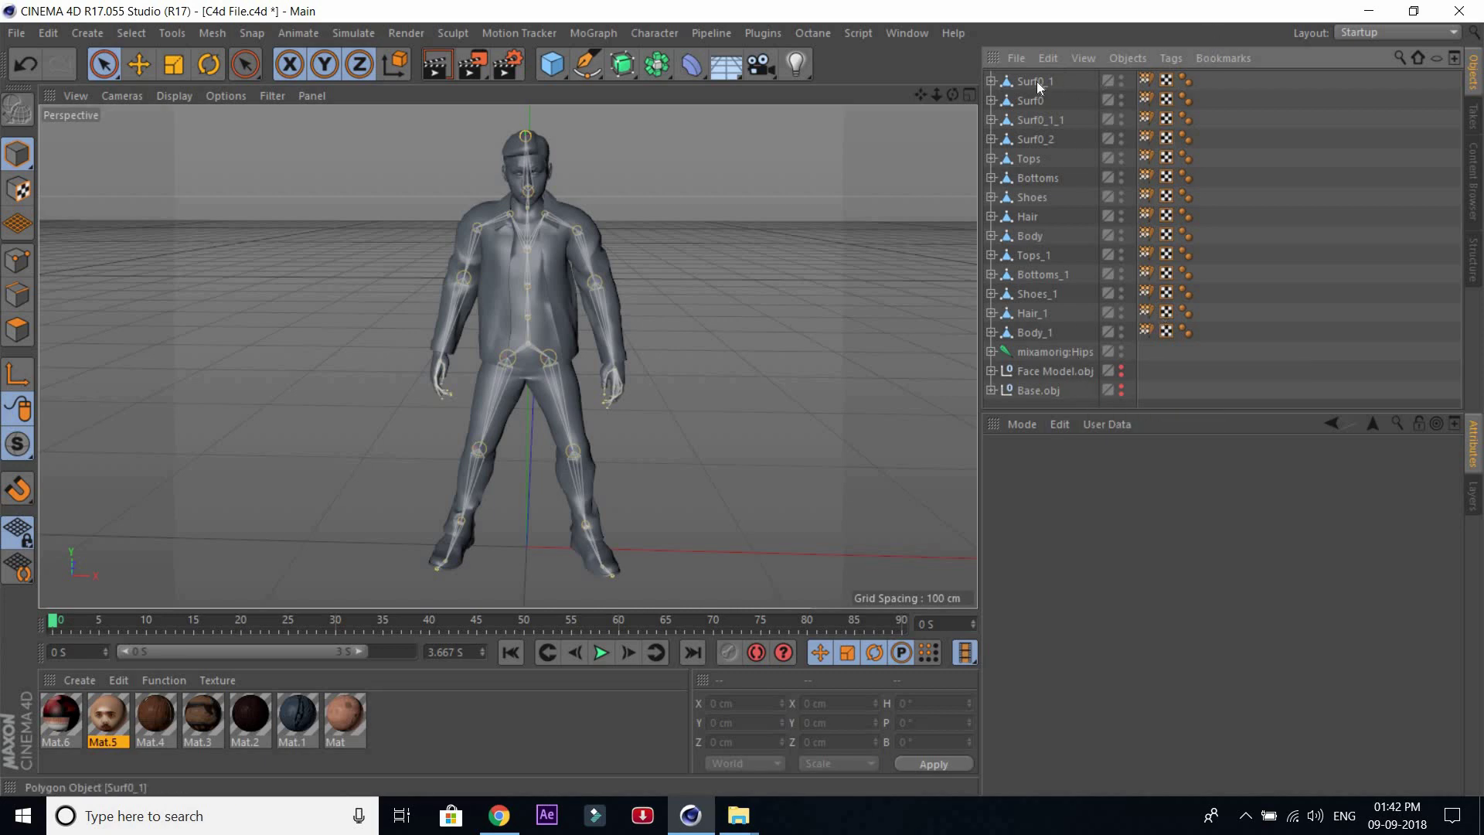
- Delete the duplicate Surf0 copies and the duplicate Tops_1–Body_1 meshes, then scrub the timeline
left_click(1047, 122)
left_click(1032, 101)
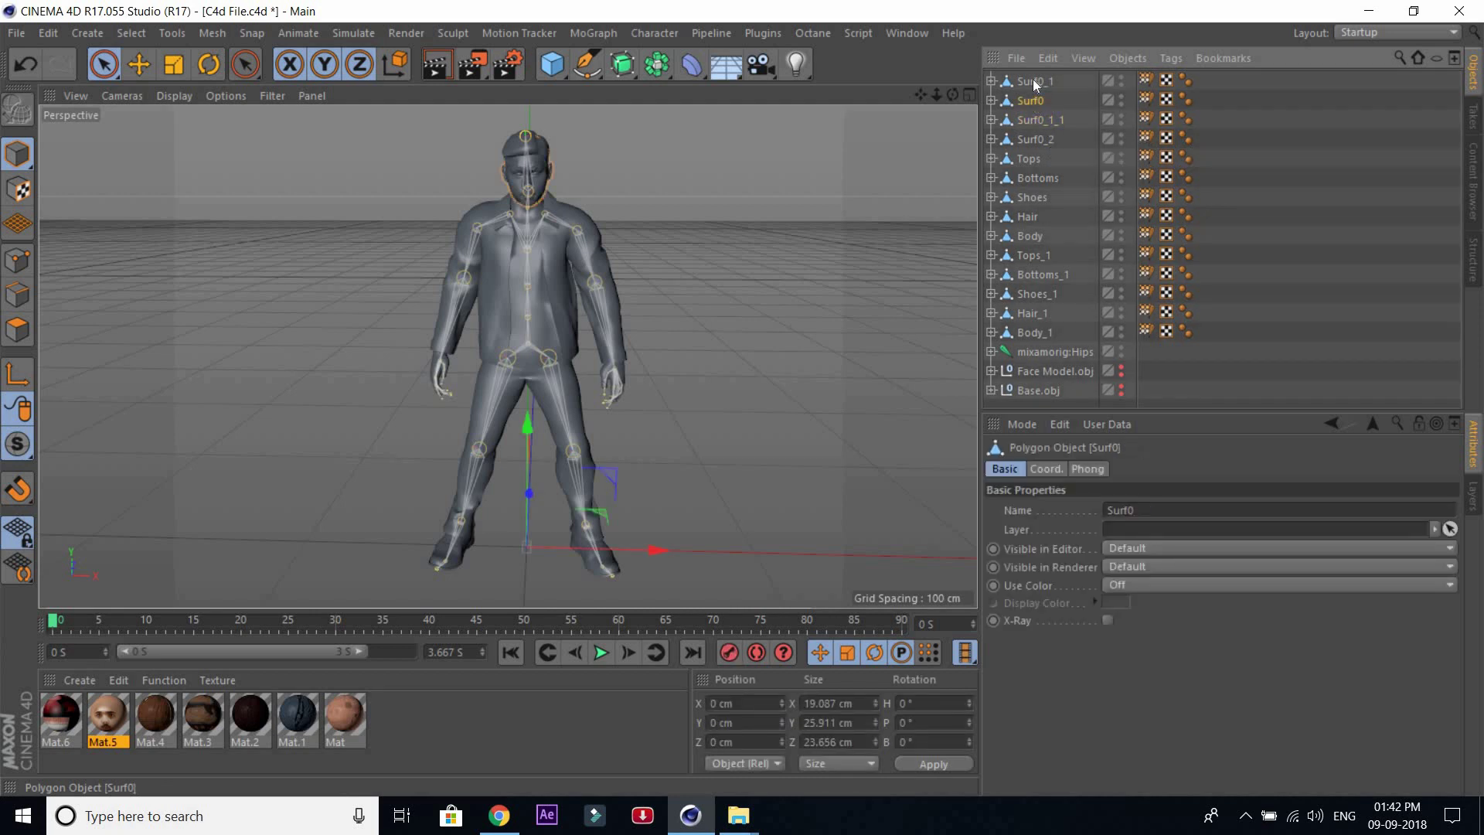
key("Delete")
left_click(1046, 119)
key("Delete")
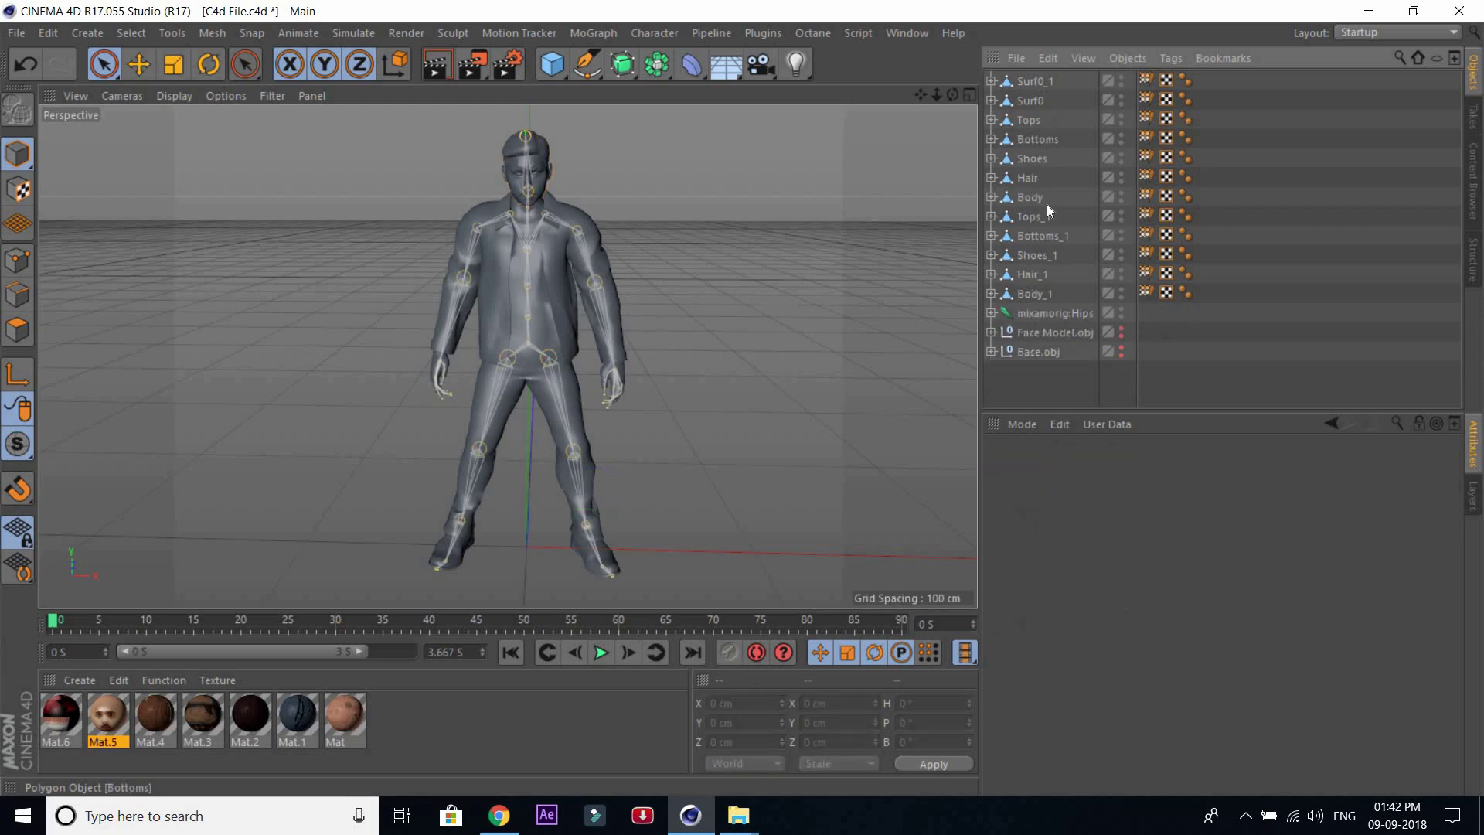
left_click_drag(1204, 216, 1031, 294)
key("Delete")
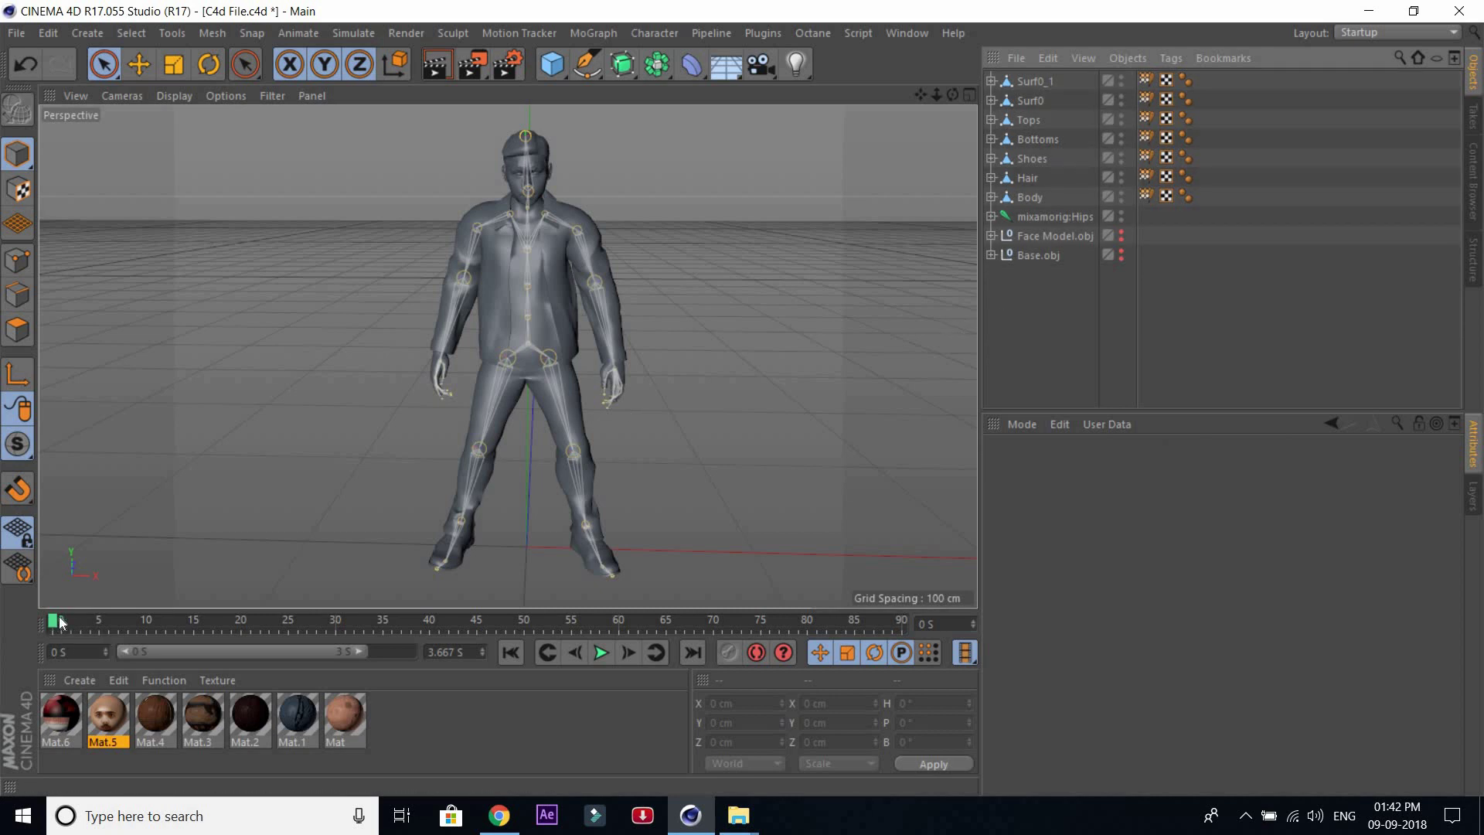
mouse_move(60, 623)
left_mouse_down()
mouse_move(184, 601)
mouse_move(837, 573)
mouse_move(54, 618)
left_mouse_up()
- Apply Mat to Body, Mat.5 to Surf0 and Mat.2 to Hair, and hide the skeleton
left_click_drag(193, 738, 864, 322)
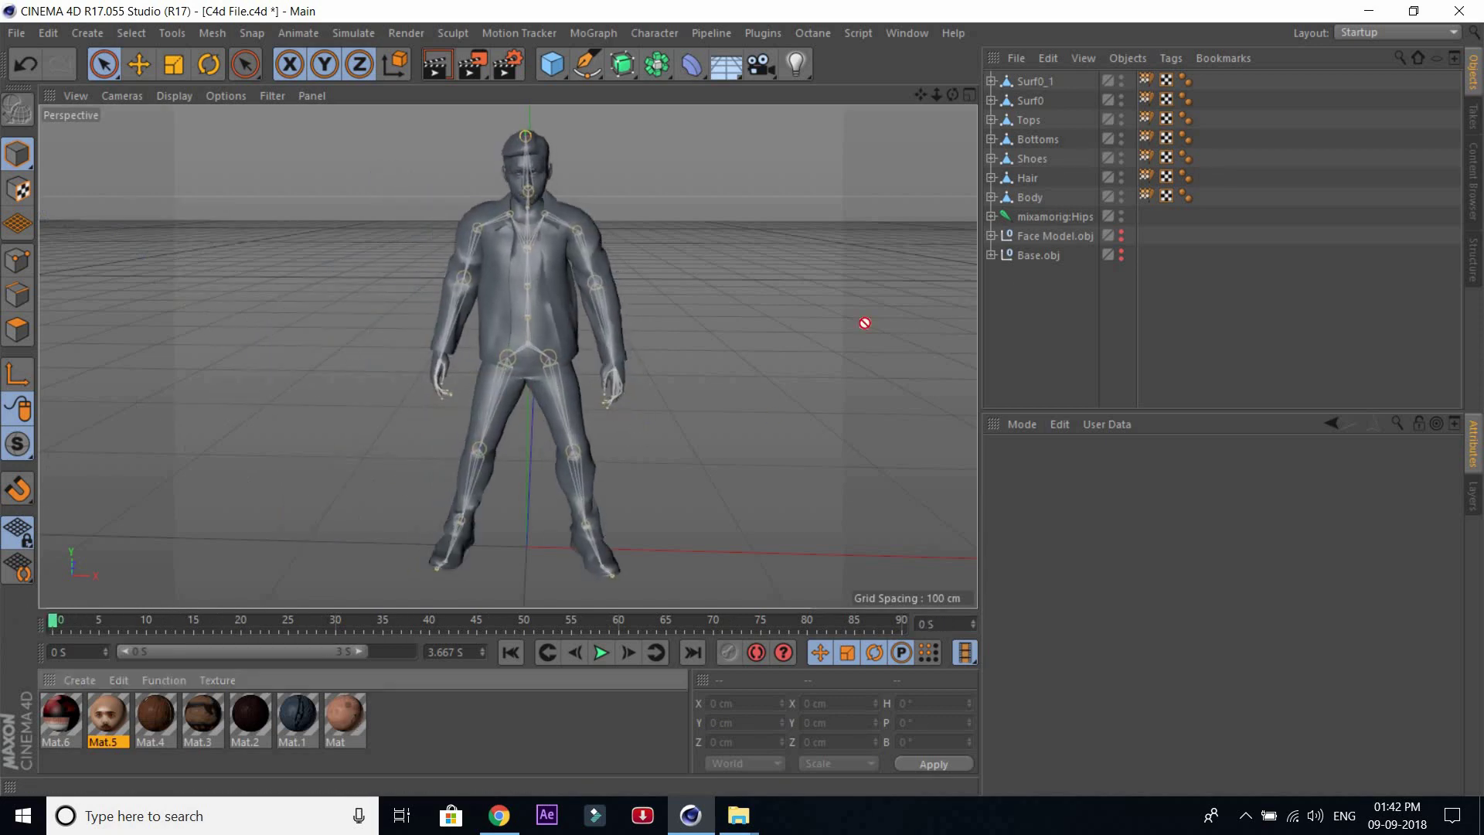
left_click_drag(1035, 200, 1036, 200)
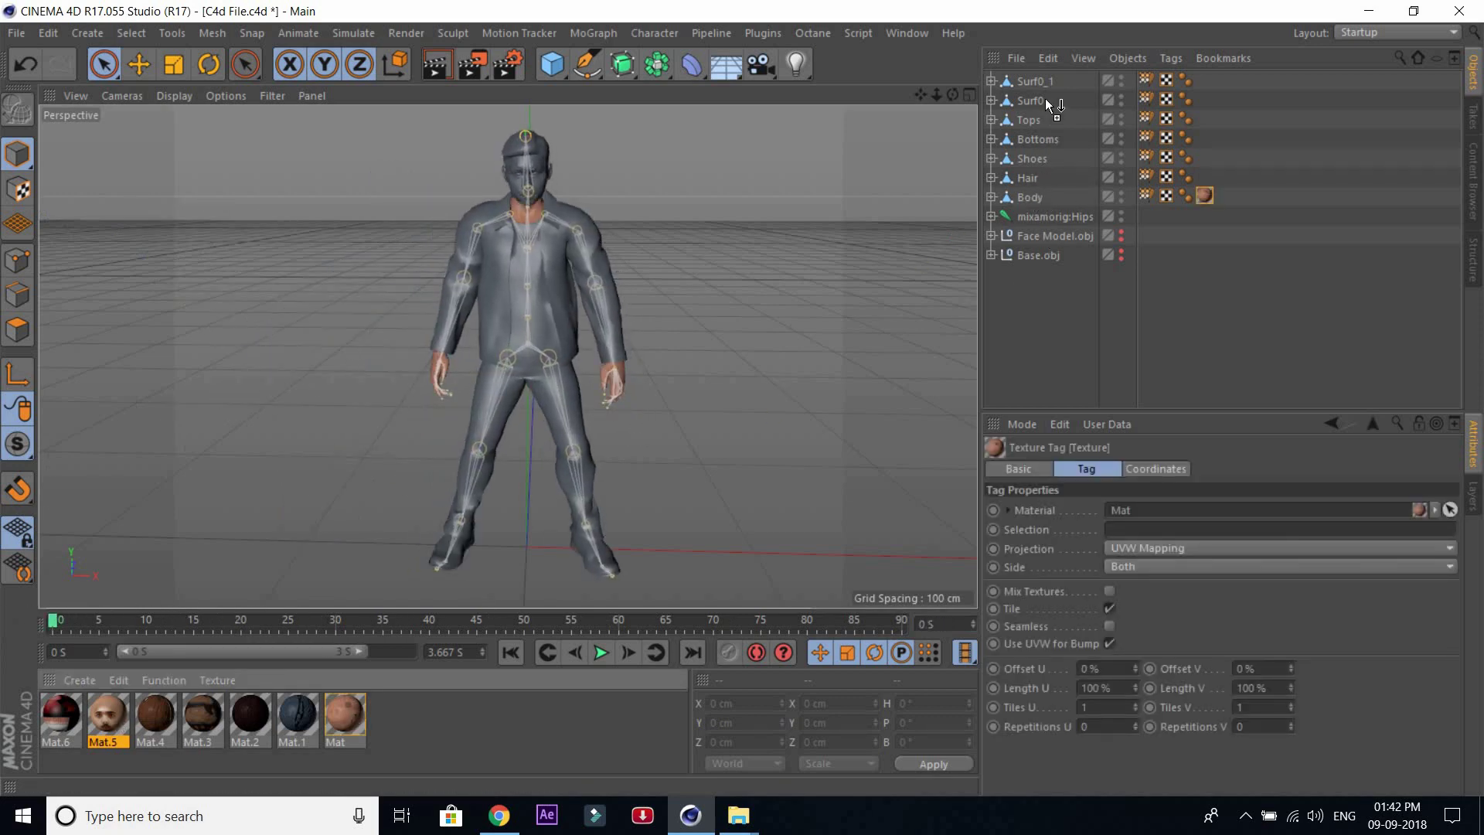
left_click_drag(1049, 104, 1028, 82)
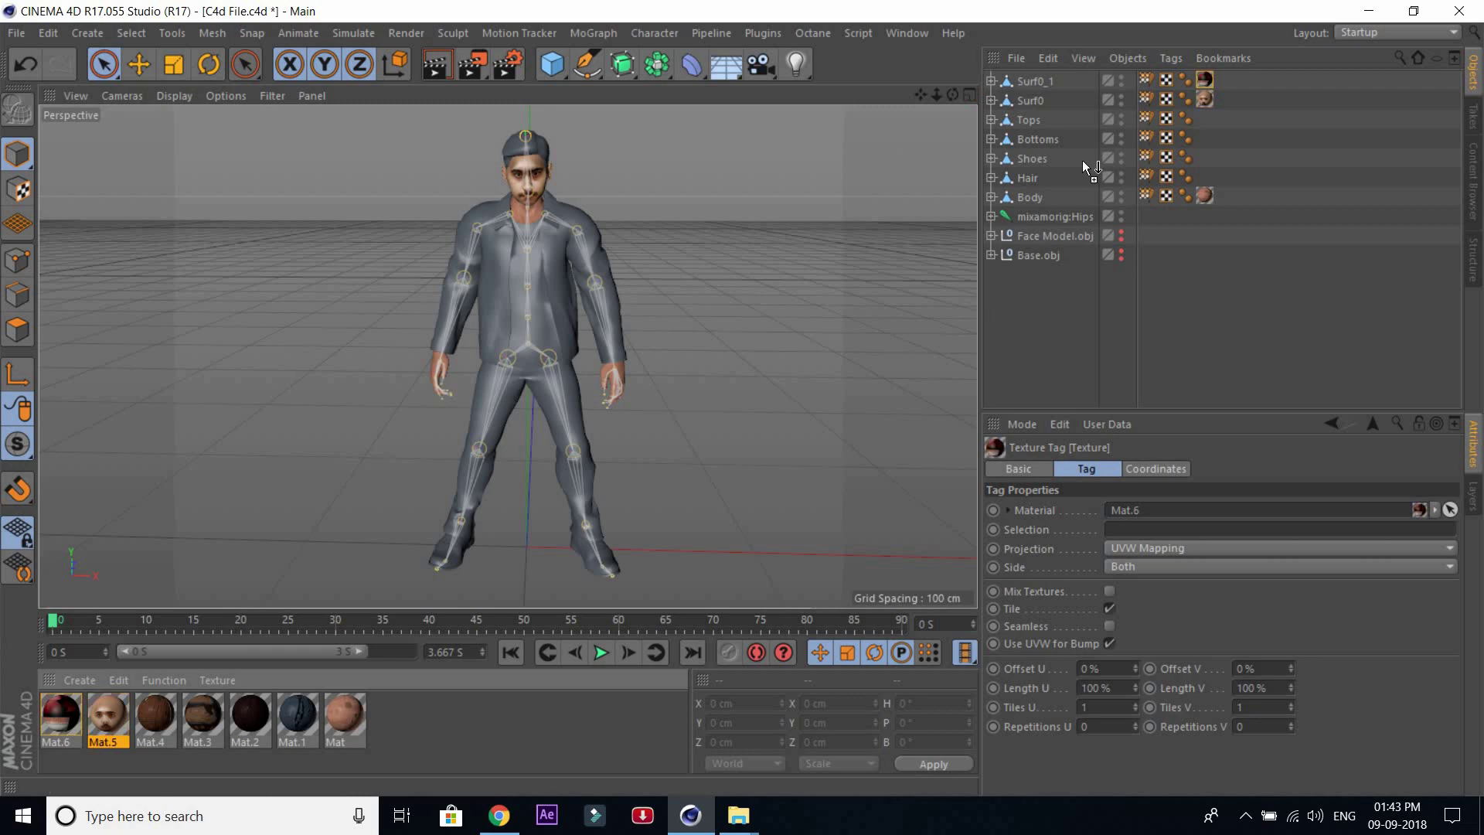
left_click_drag(1034, 180, 1036, 121)
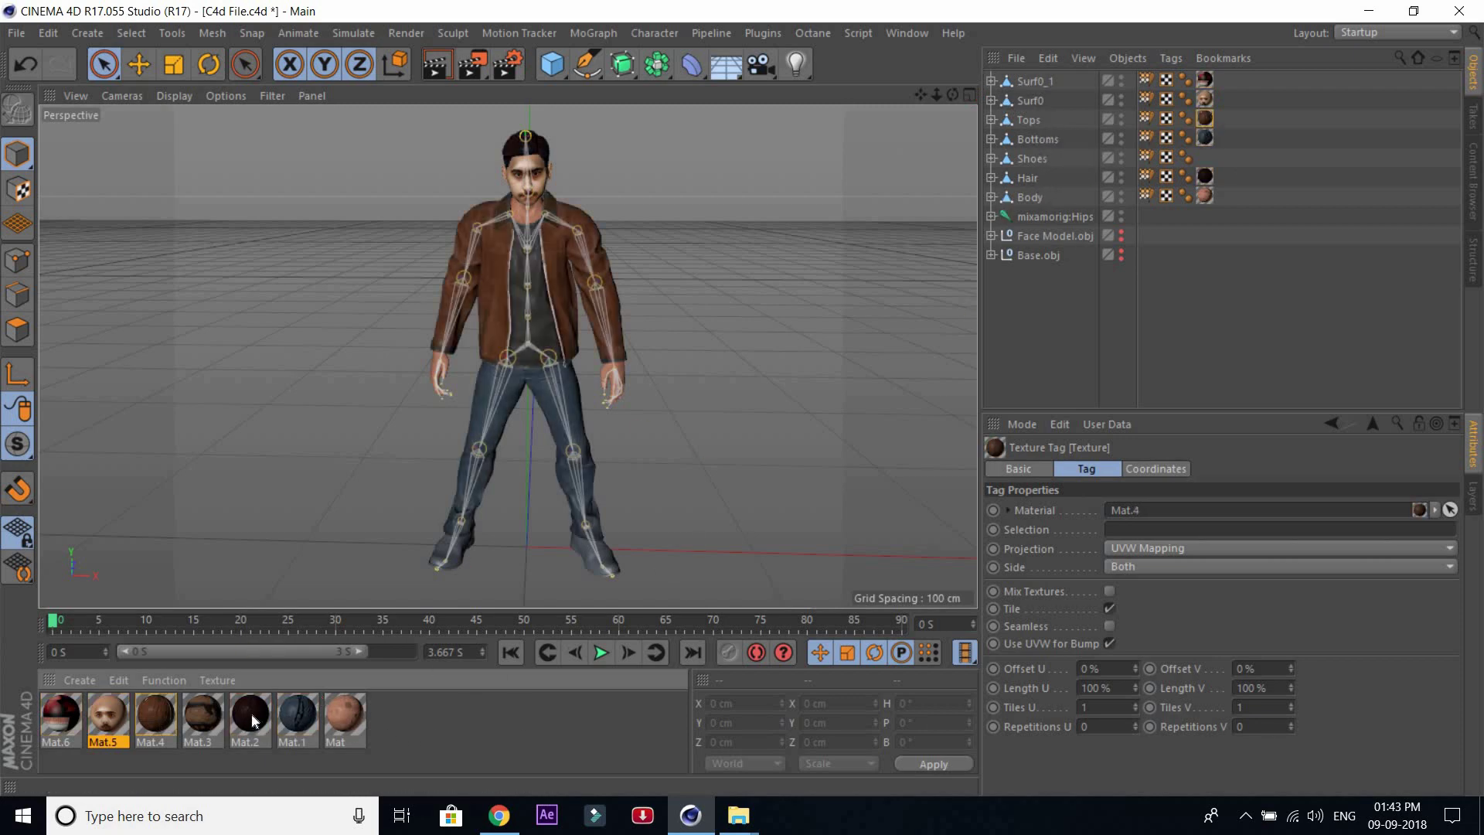
left_click_drag(1031, 188, 1030, 184)
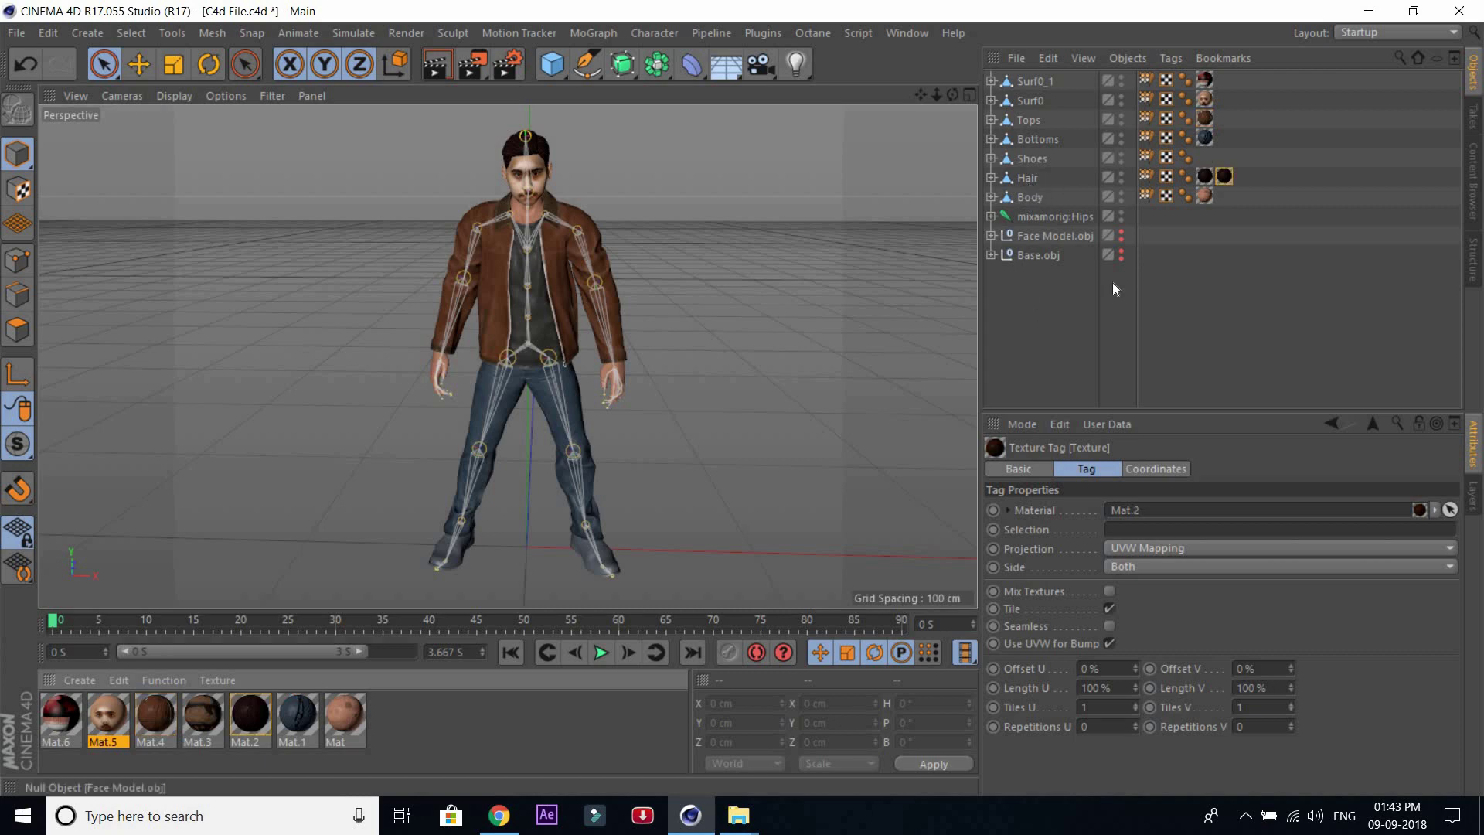
left_click(1121, 214)
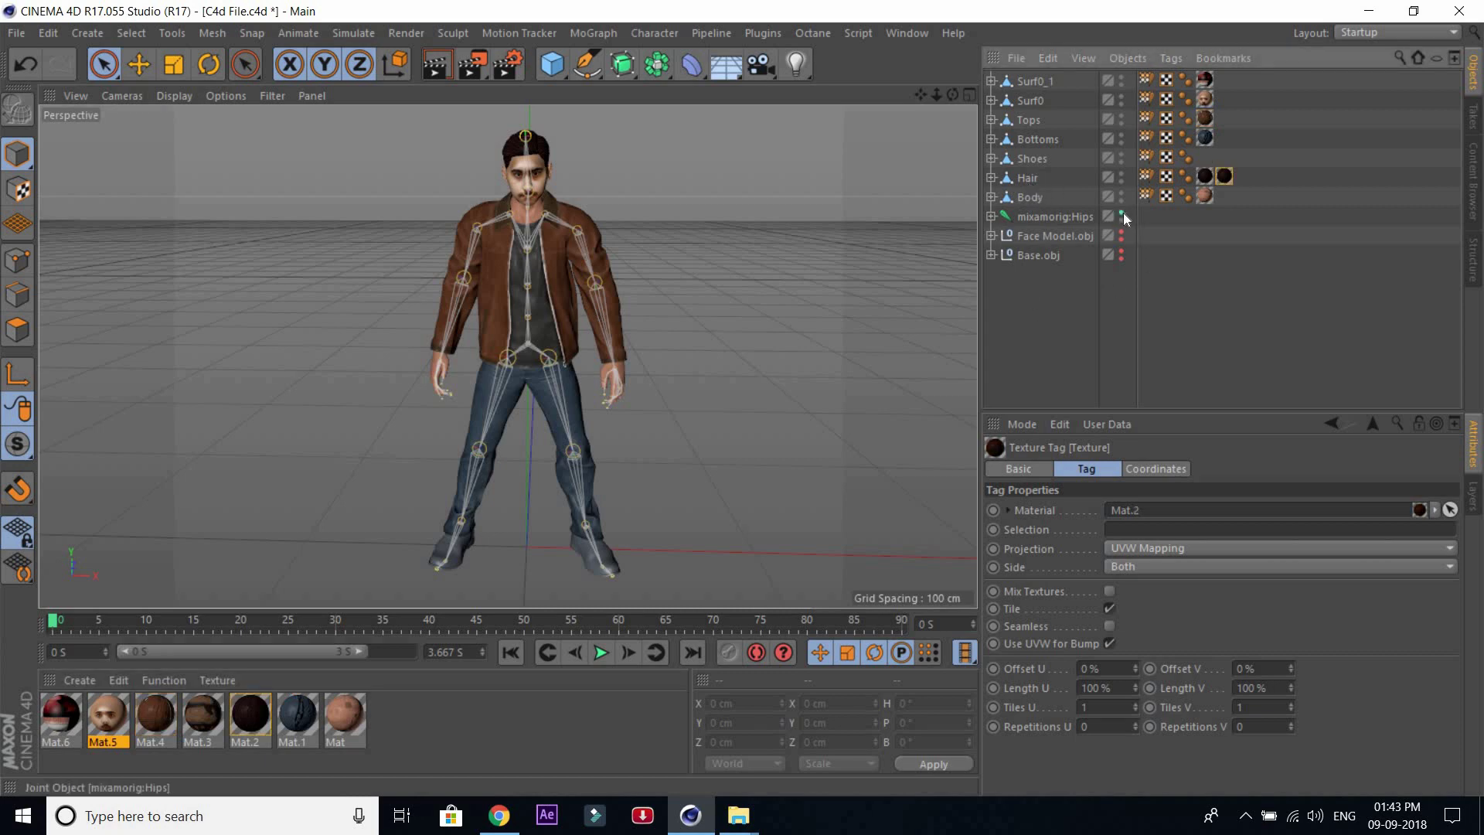
left_click(1031, 307)
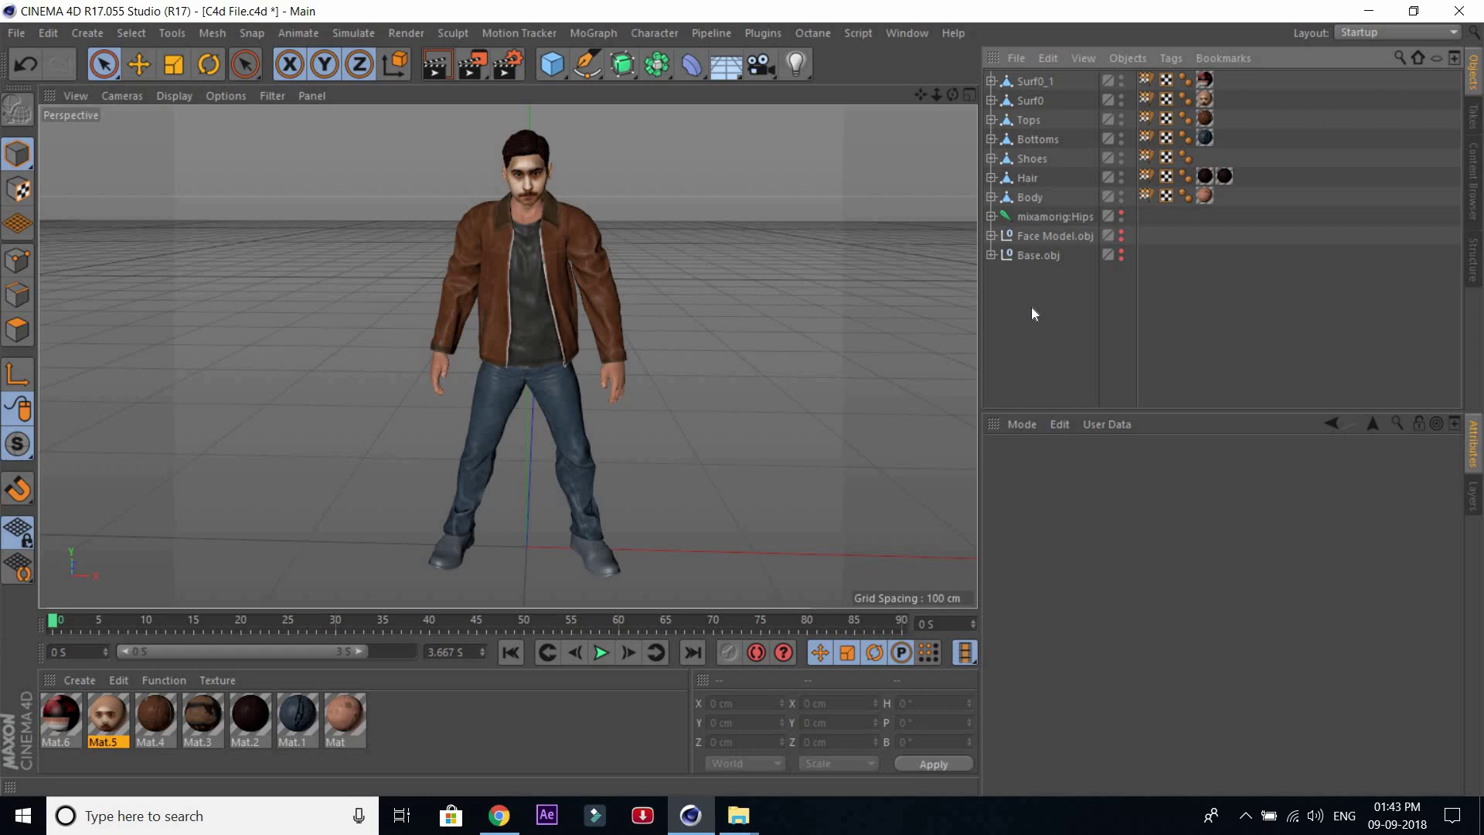
- Add a Physical Sky and switch to a single full-size perspective view
left_click(87, 33)
left_click(202, 193)
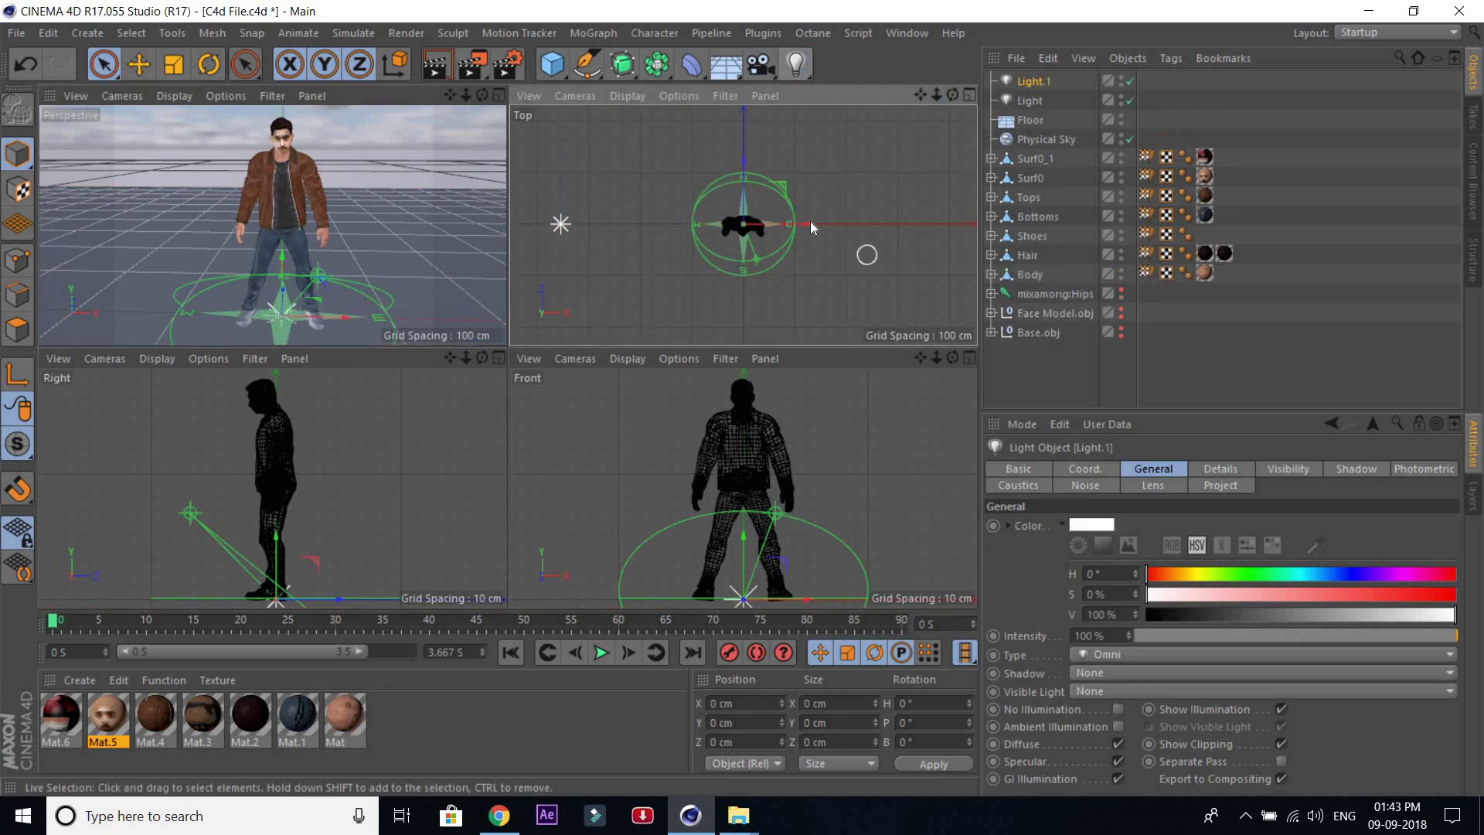
left_click(1029, 119)
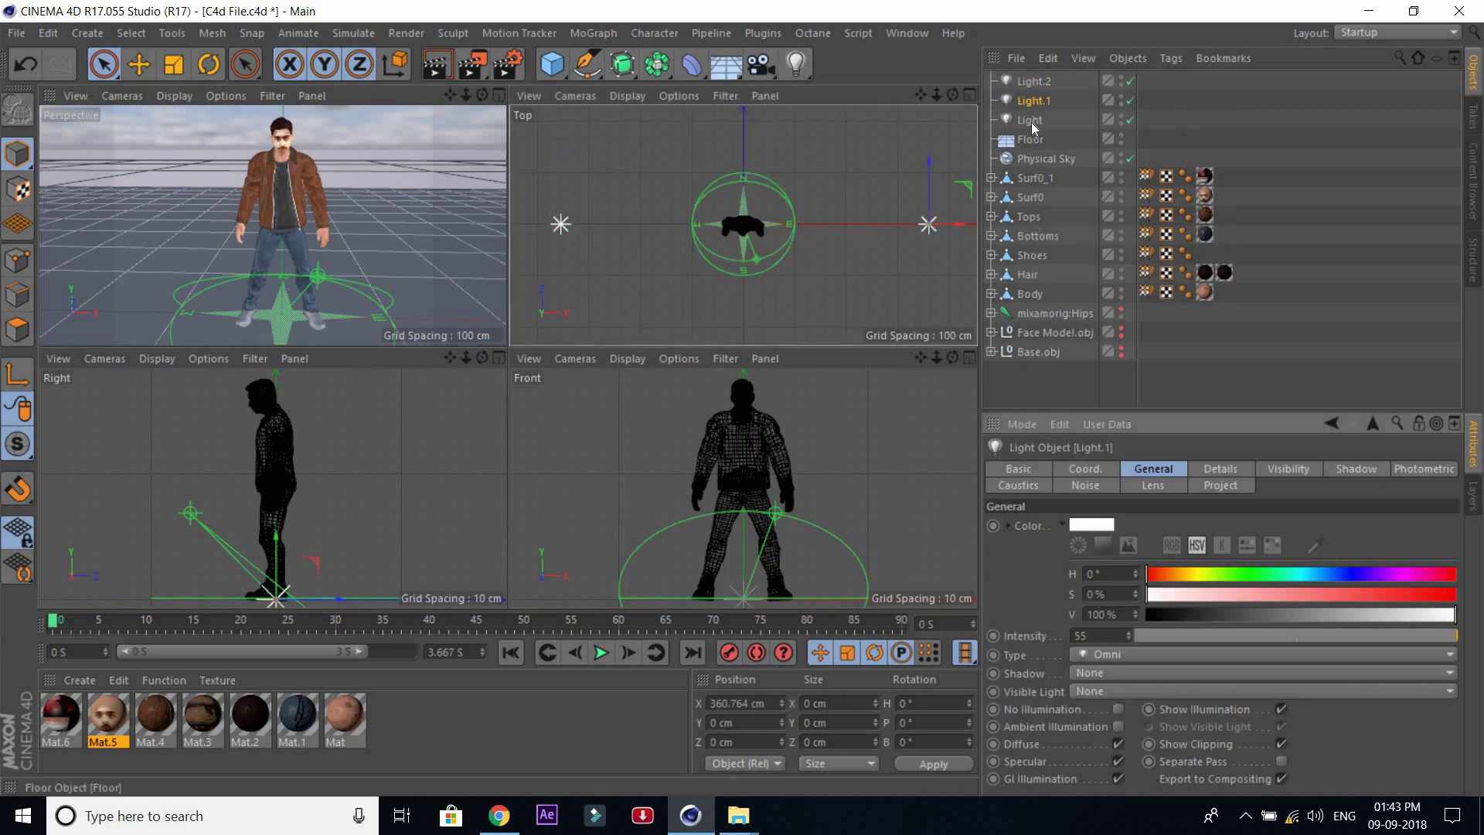
left_click(498, 95)
left_click(1246, 387)
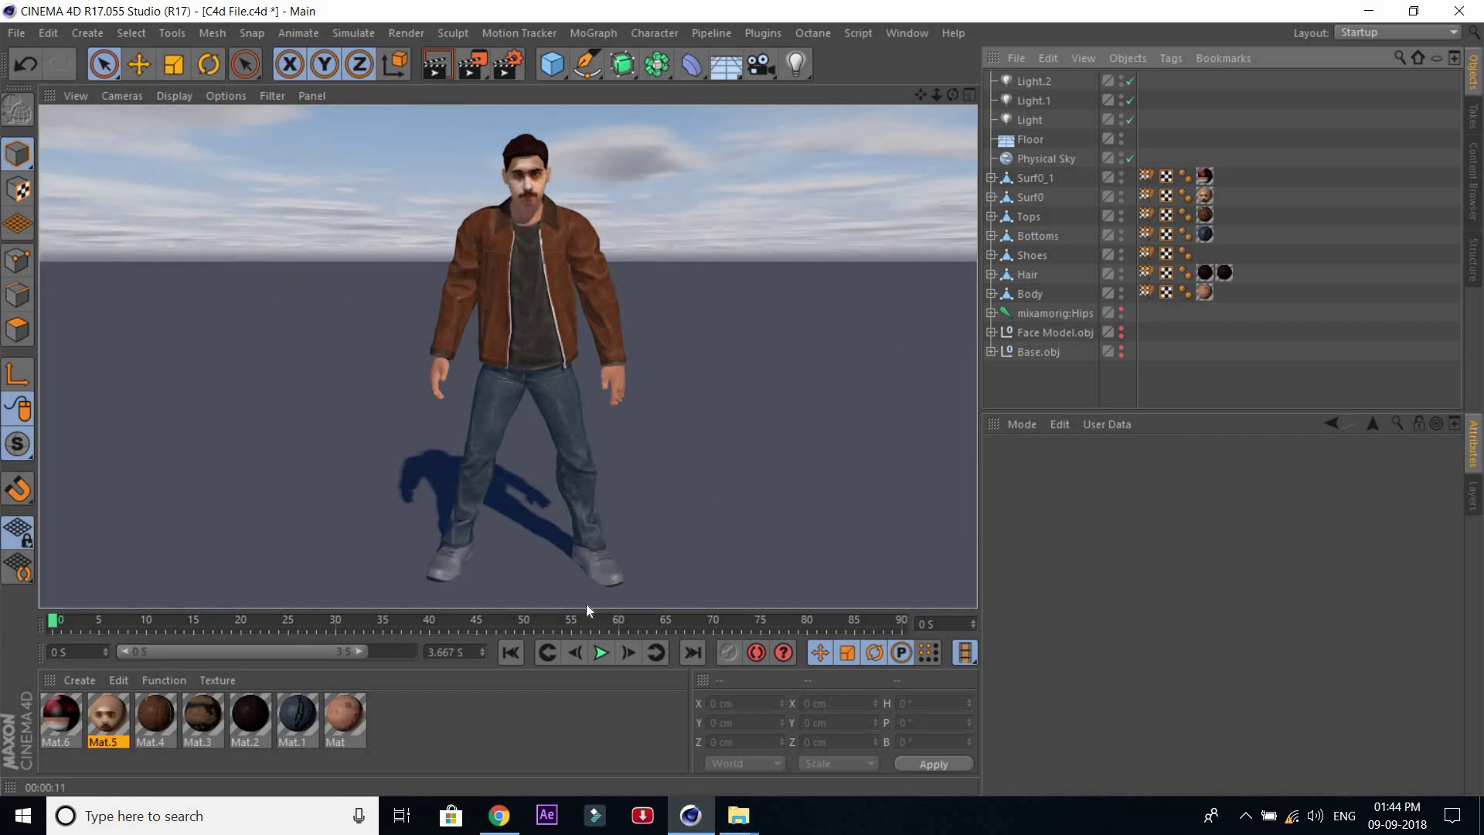
- Add a camera and another light, then rewind the animation to the start
left_click(601, 652)
left_click(761, 64)
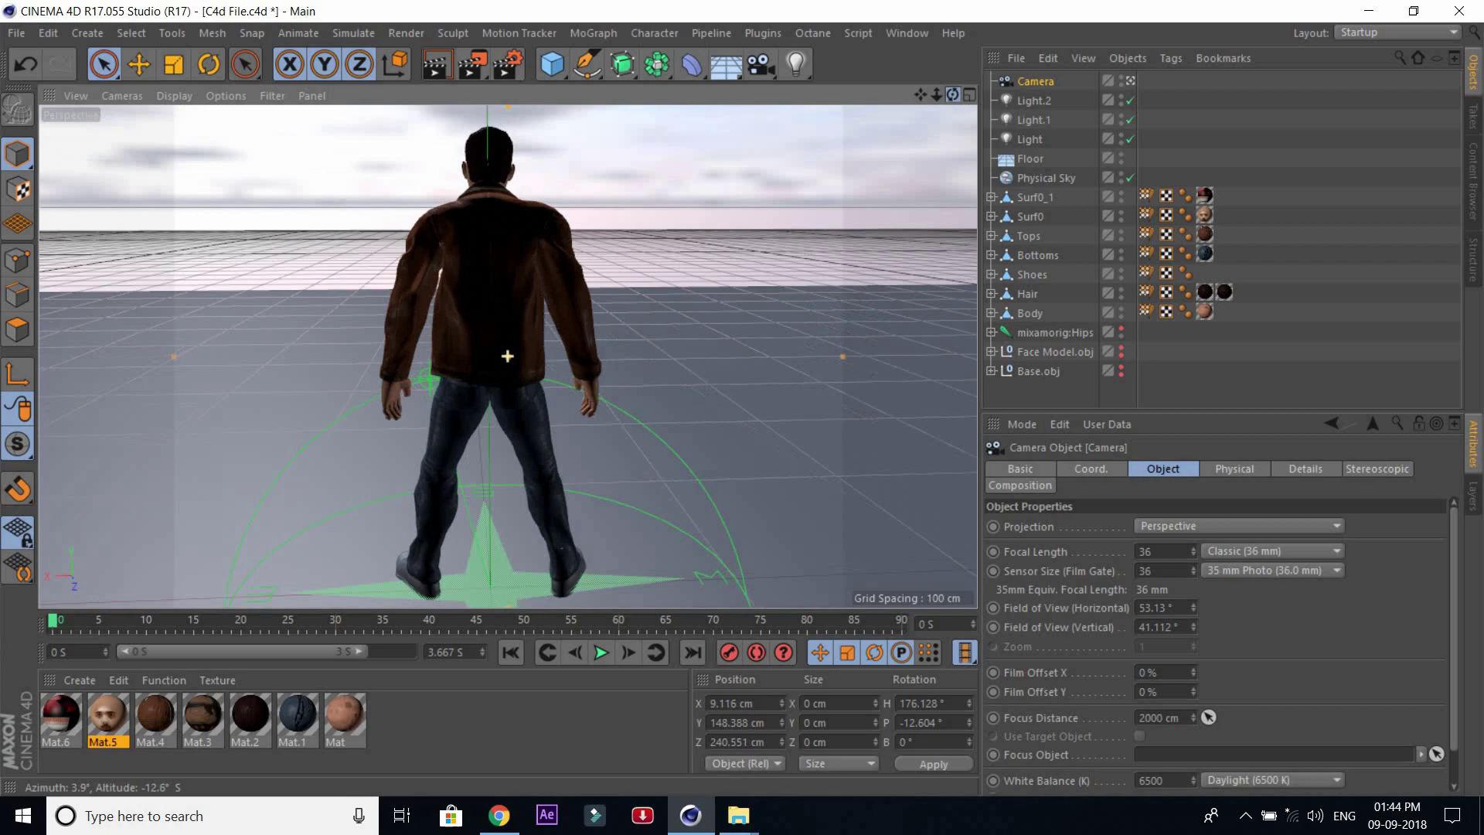
left_click(796, 65)
left_click_drag(495, 464, 415, 603, "alt")
left_click_drag(953, 95, 955, 102)
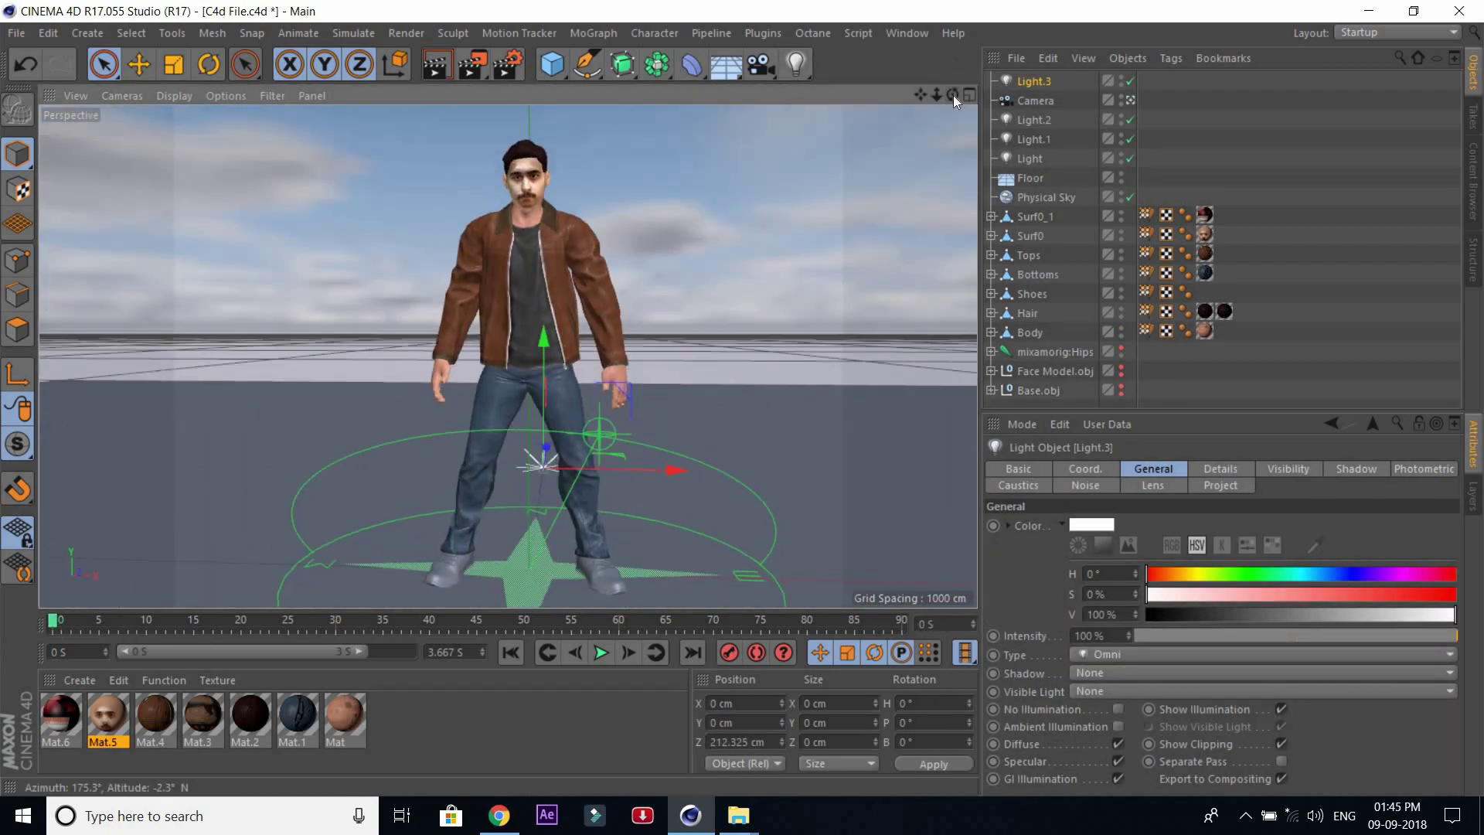
left_click(758, 66)
- Look through the camera and scrub mid, late and end frames to check its keyframed move
left_click(970, 95)
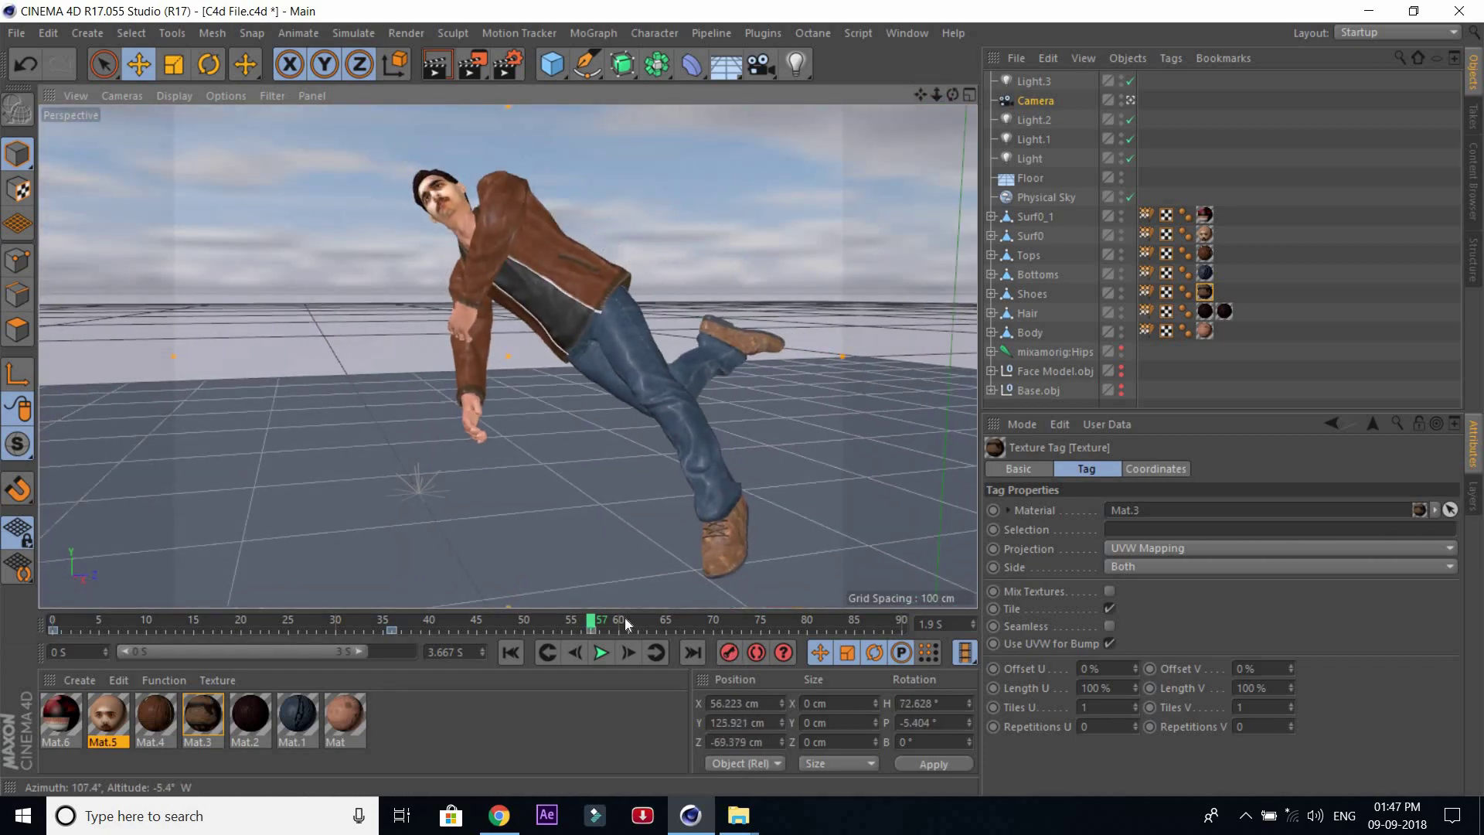
left_click_drag(703, 632, 646, 627)
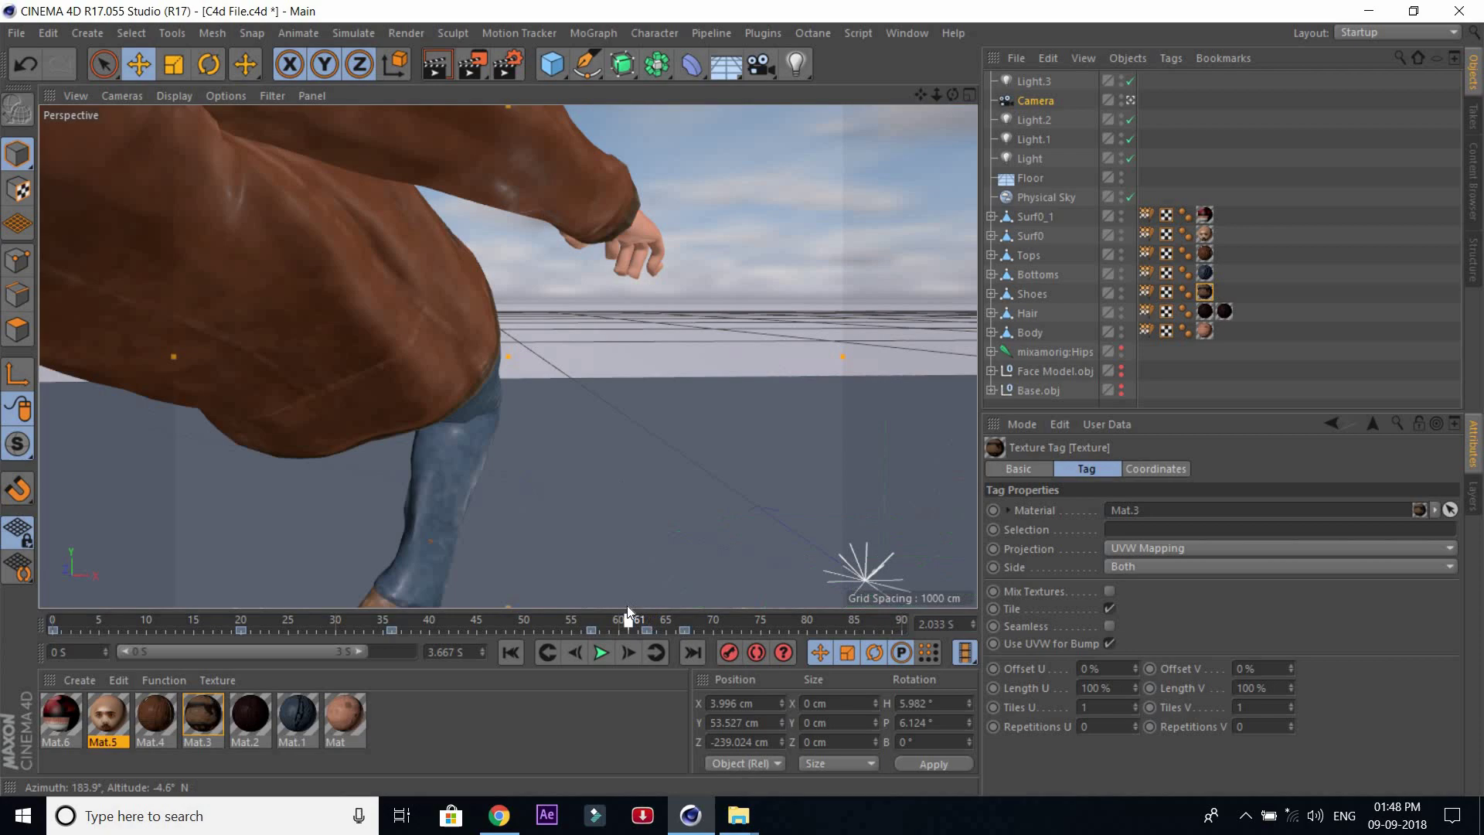
mouse_move(309, 620)
left_mouse_down()
mouse_move(901, 622)
mouse_move(693, 630)
left_mouse_up()
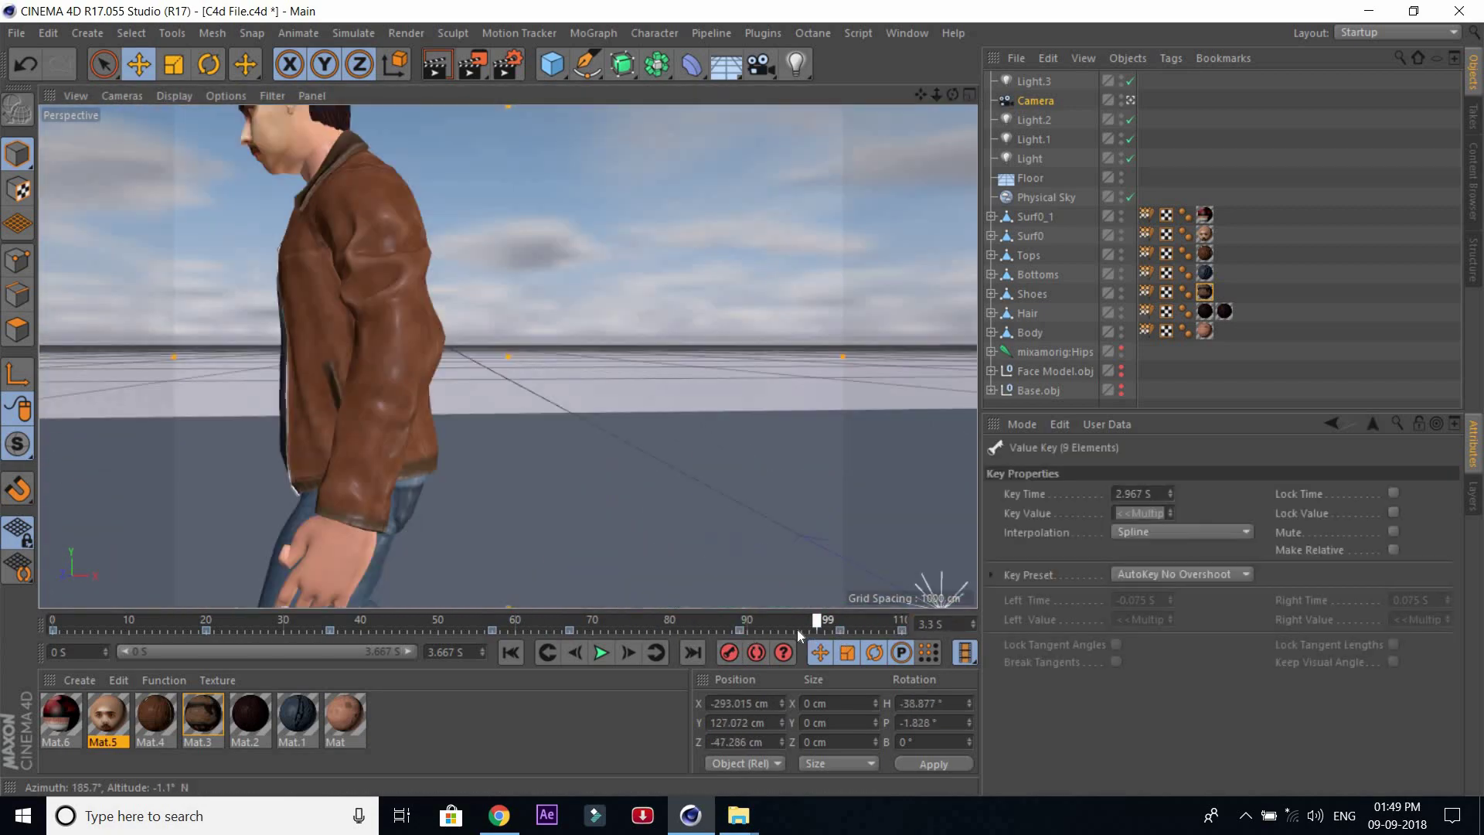
left_click_drag(693, 630, 889, 622)
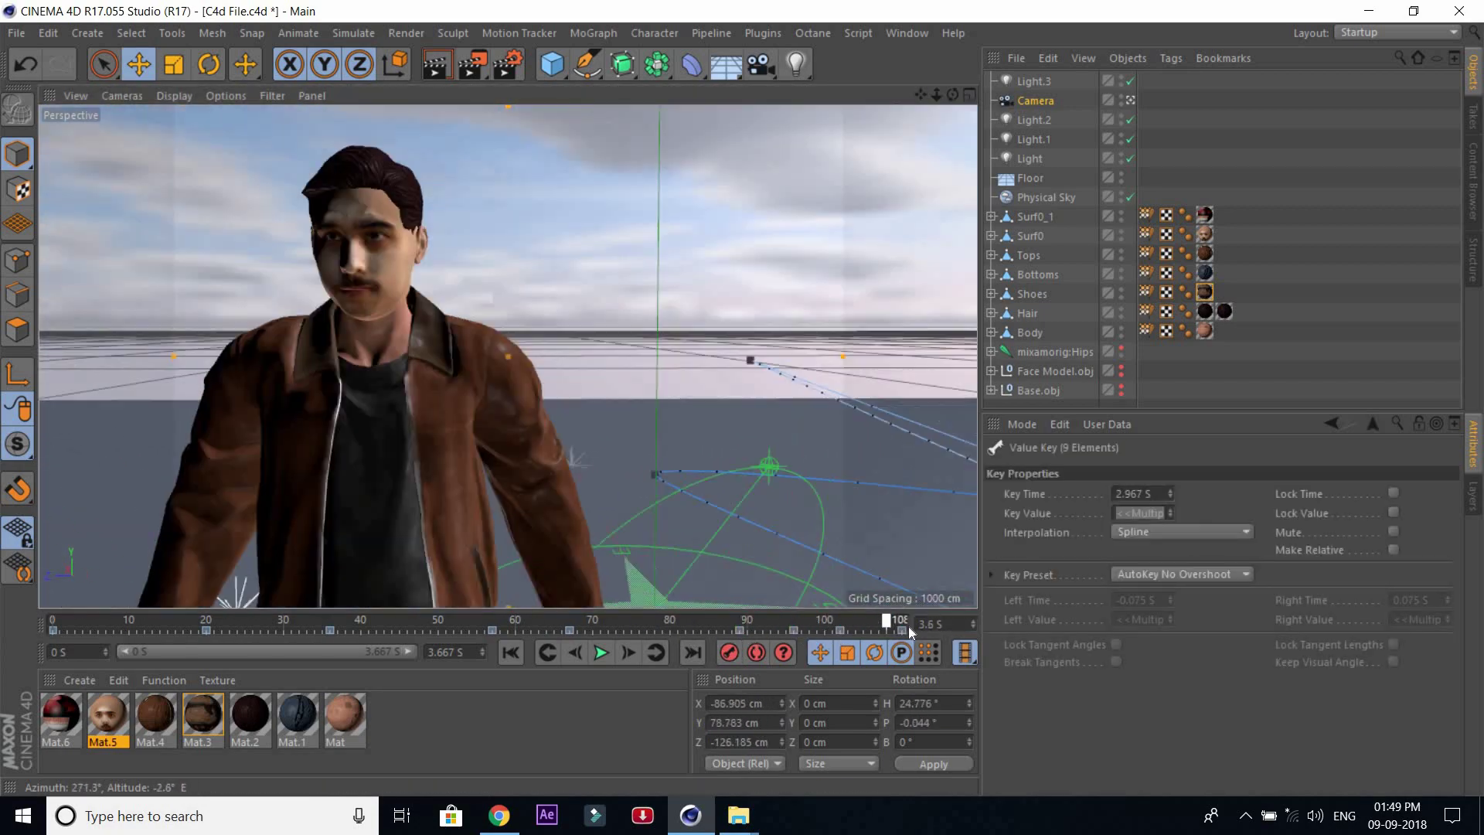
- Set the render output preset to Film/Video HDTV 1080 at 24 fps
left_click(601, 651)
left_click(601, 652)
left_click(507, 63)
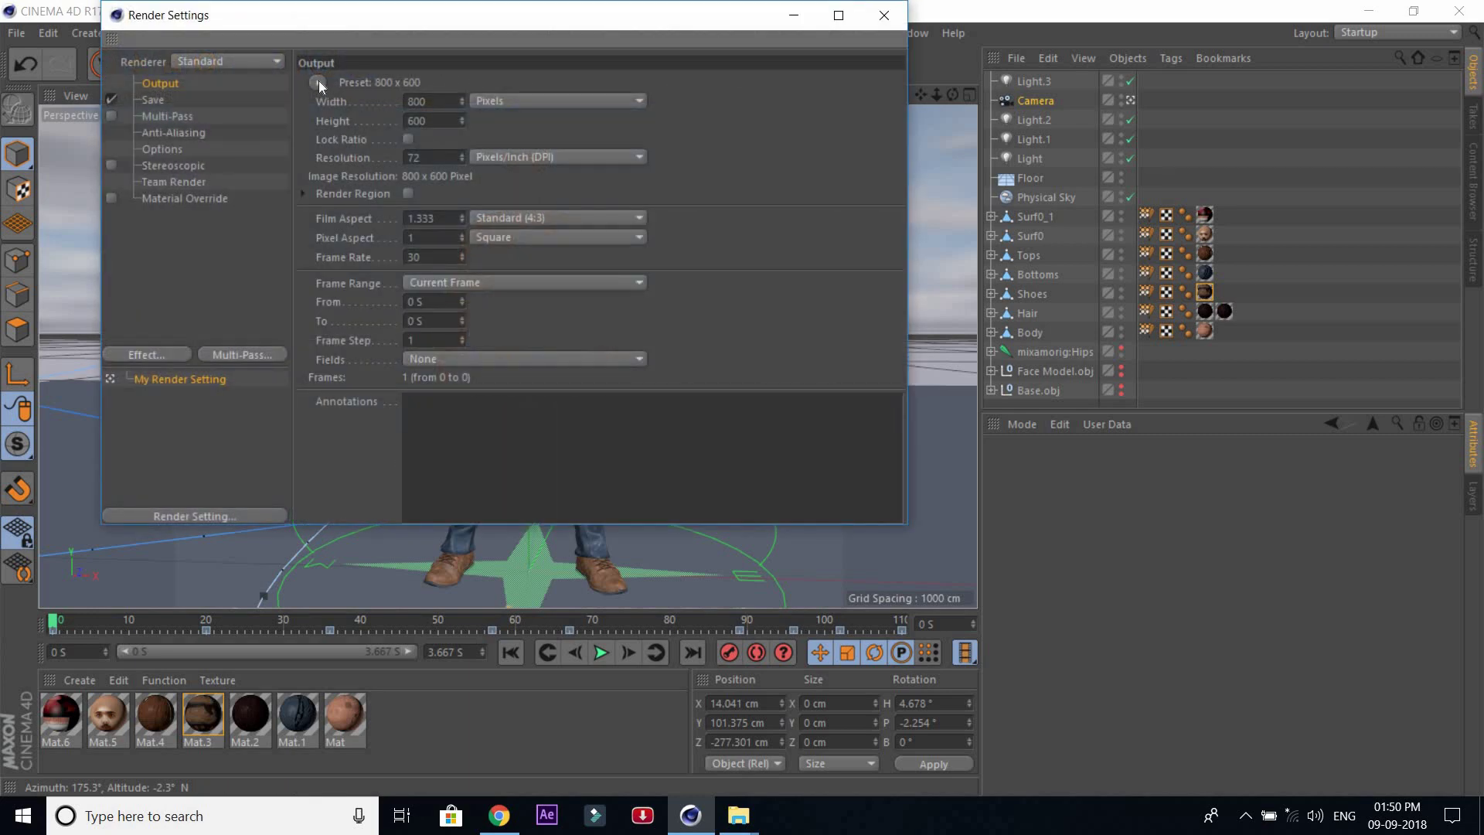
left_click(317, 82)
left_click(462, 508)
- Save rendered images as PNG to E:\My Face\1
left_click(155, 101)
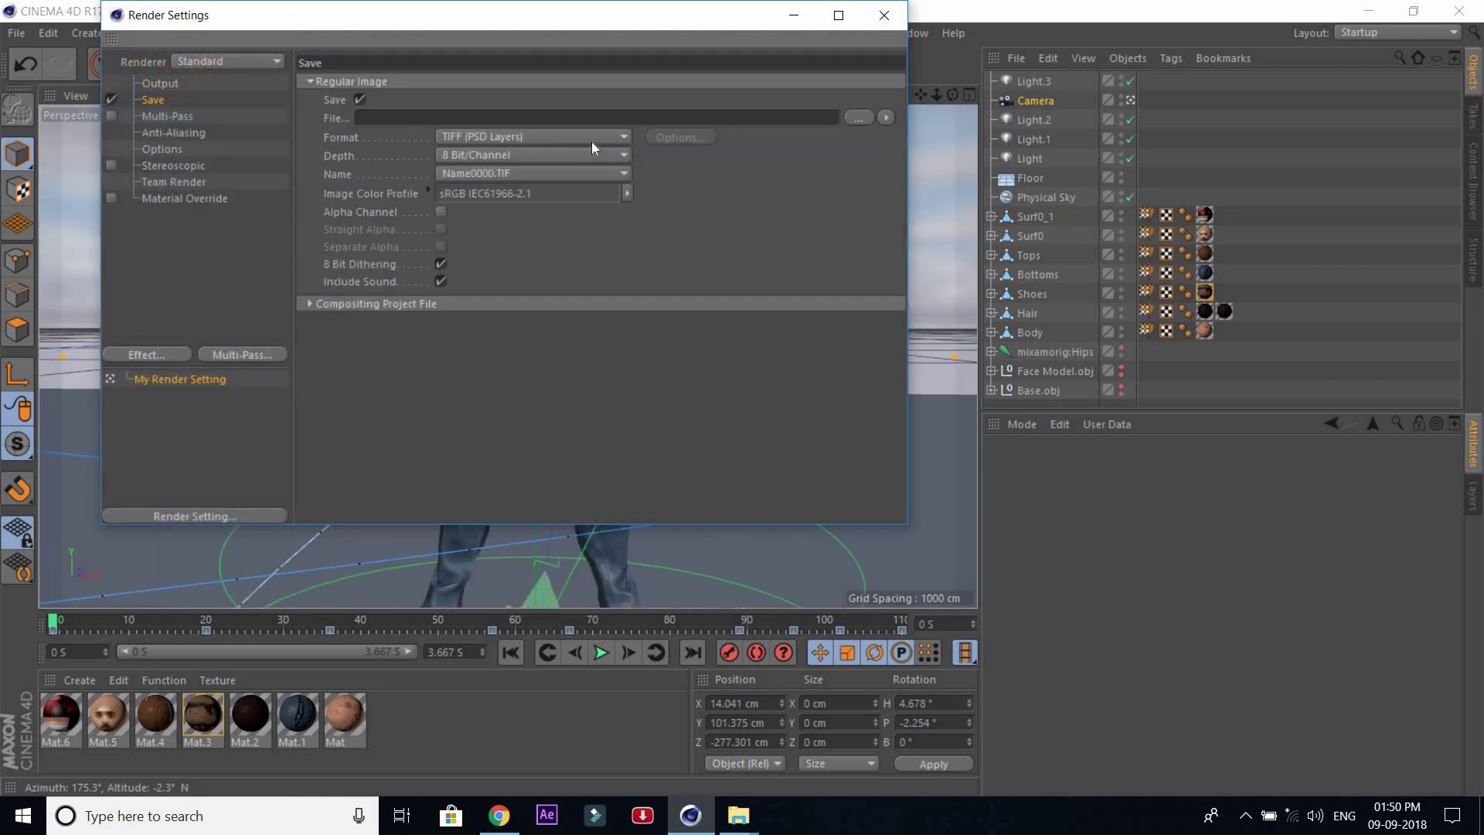
left_click(516, 347)
left_click(160, 82)
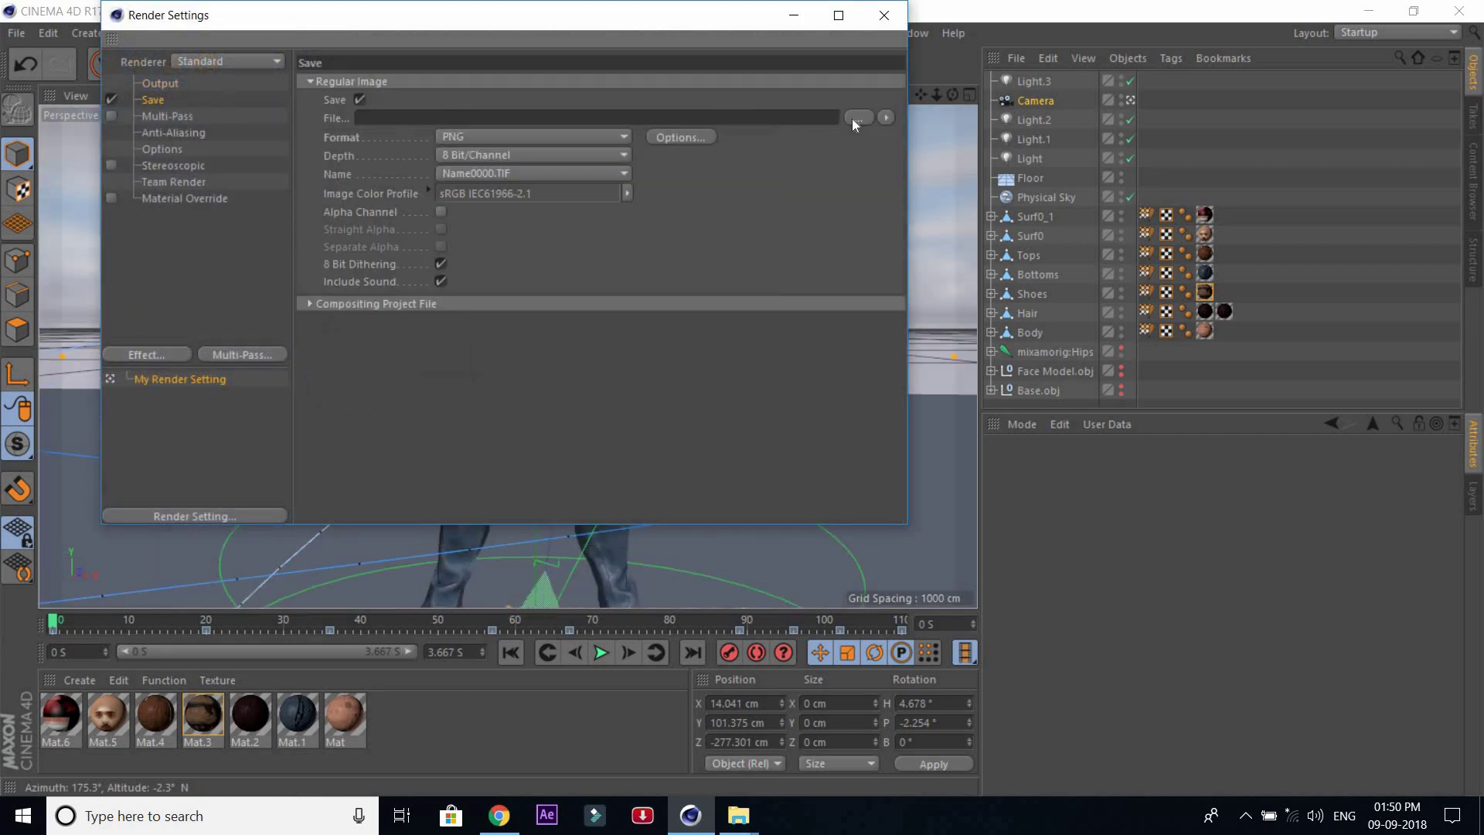
left_click(858, 116)
double_click(757, 185)
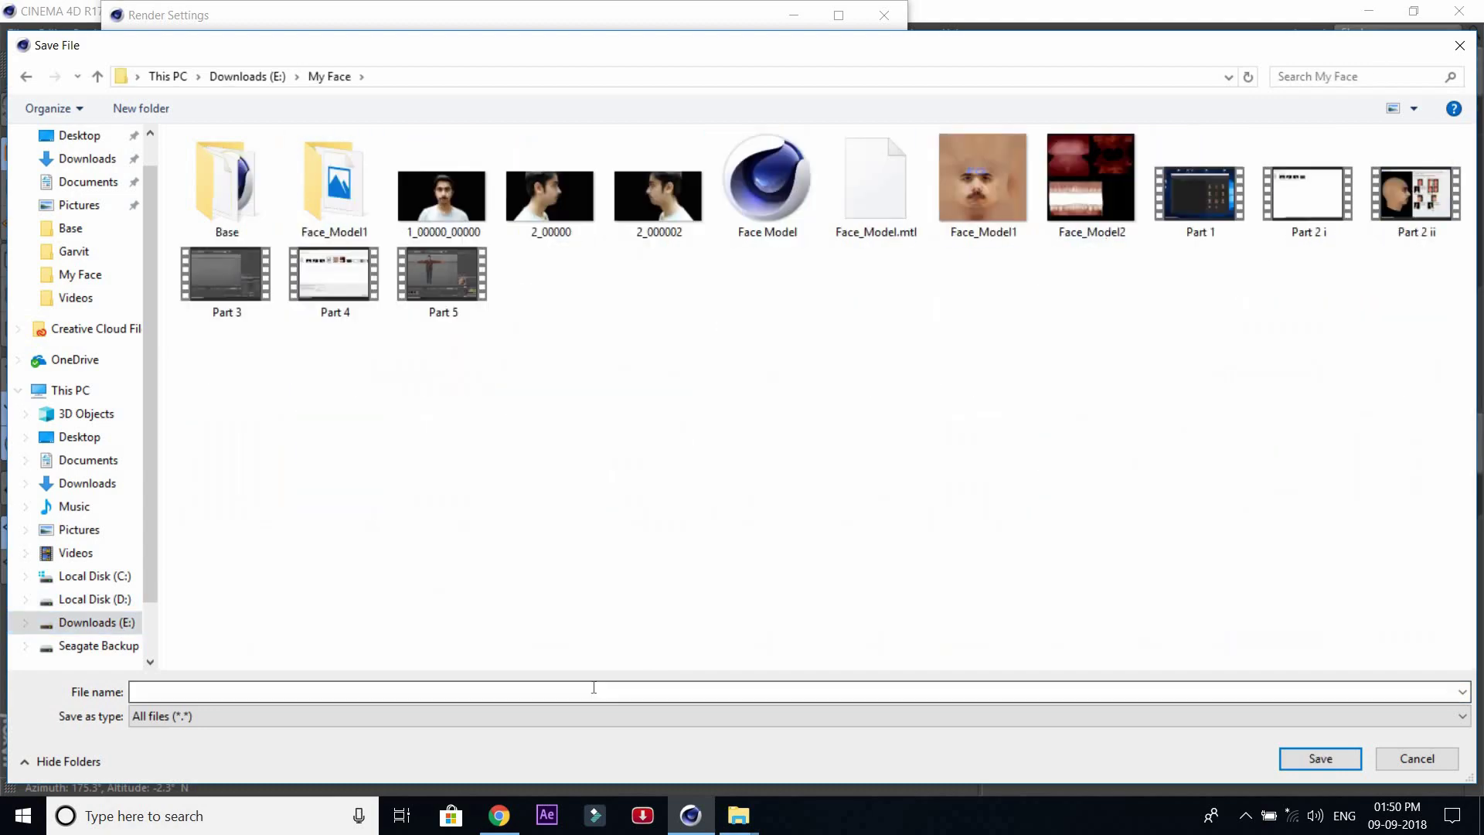
type("1")
key("Return")
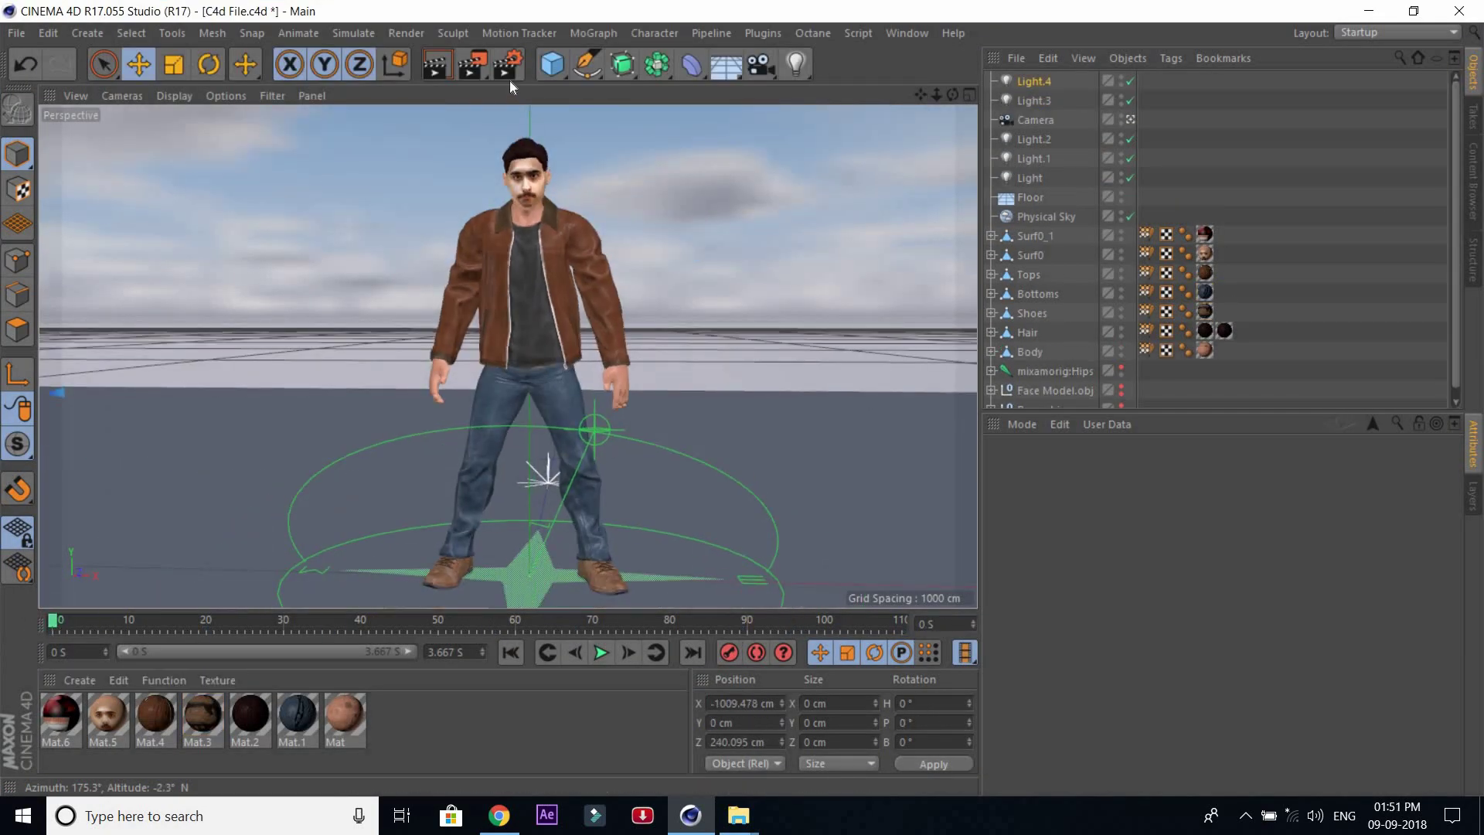
- Render the scene to the Picture Viewer as a 1920x1080 image
left_click(474, 68)
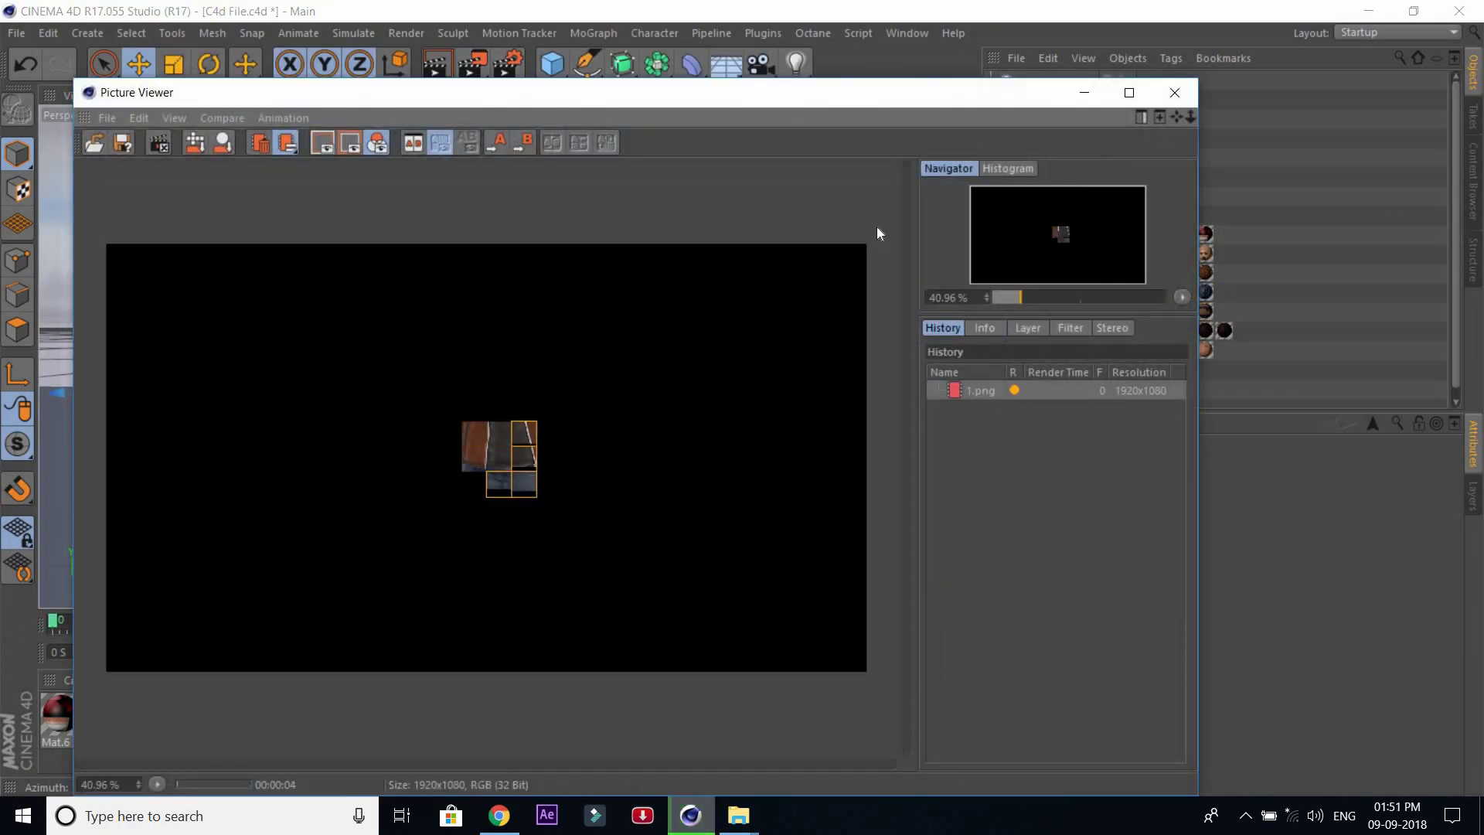